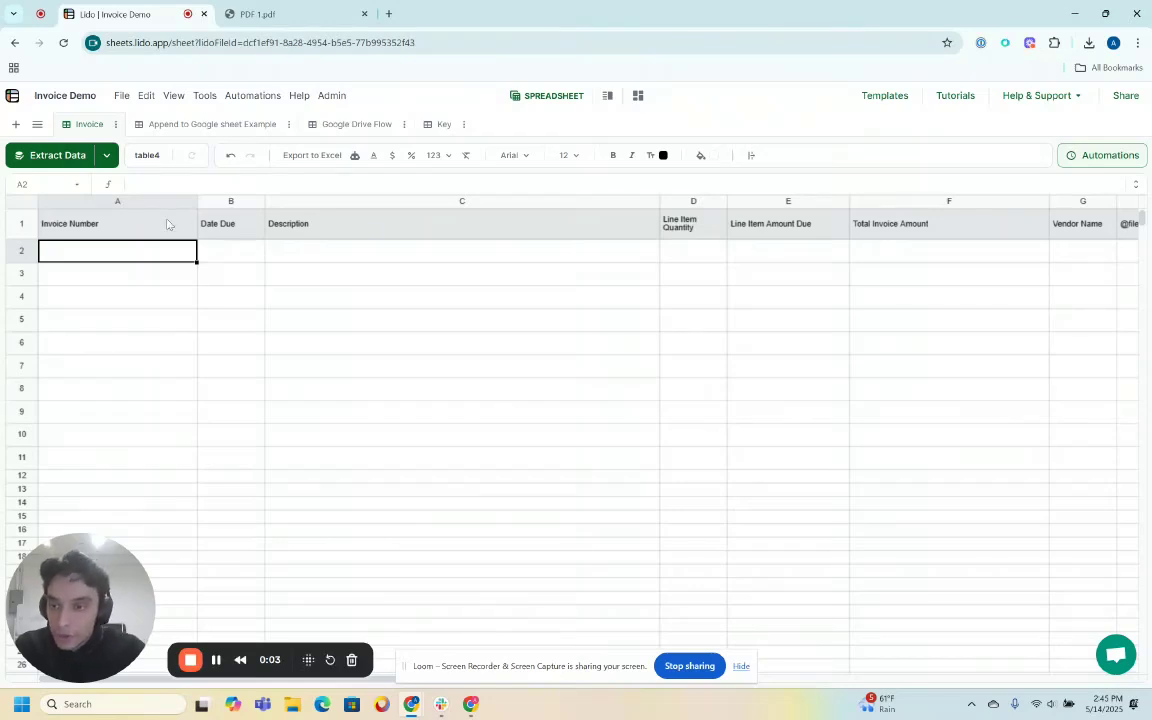
- Zoom the browser out to 90% so every column through Internal Invoice Code fits
{"action": "key", "text": "ctrl+minus"}
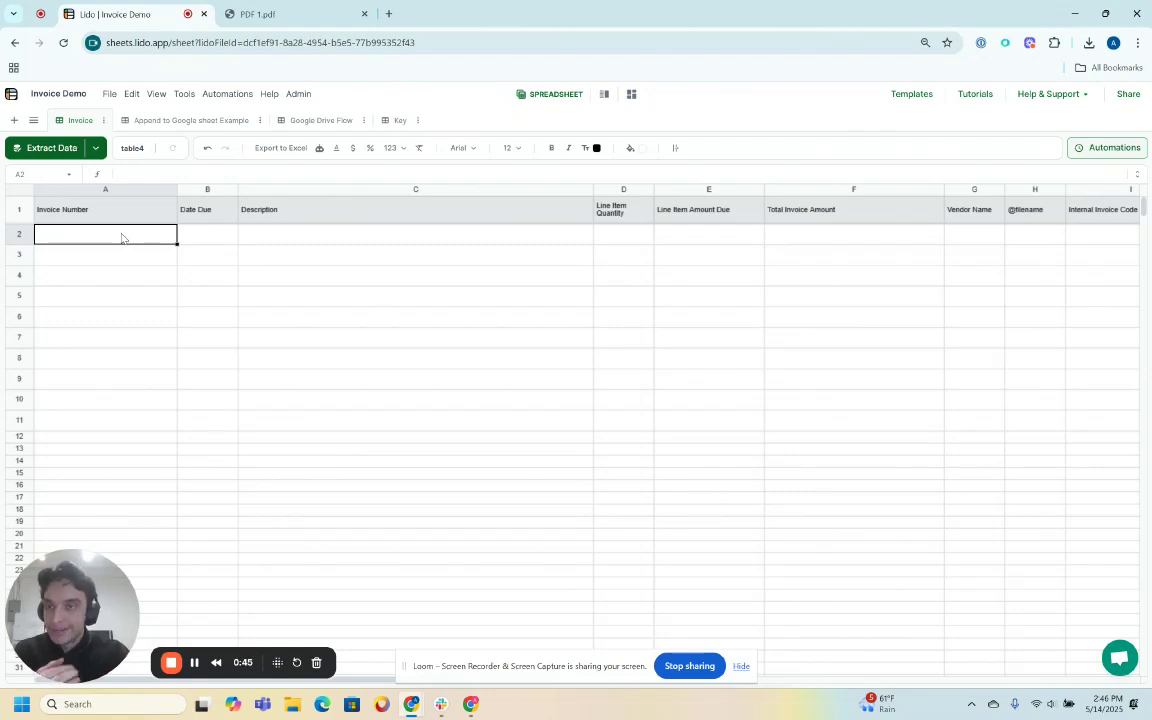
- Bring up PDF 1.pdf and enlarge the invoice to 142% to review its line items
{"action": "left_click", "coordinate": [240, 22]}
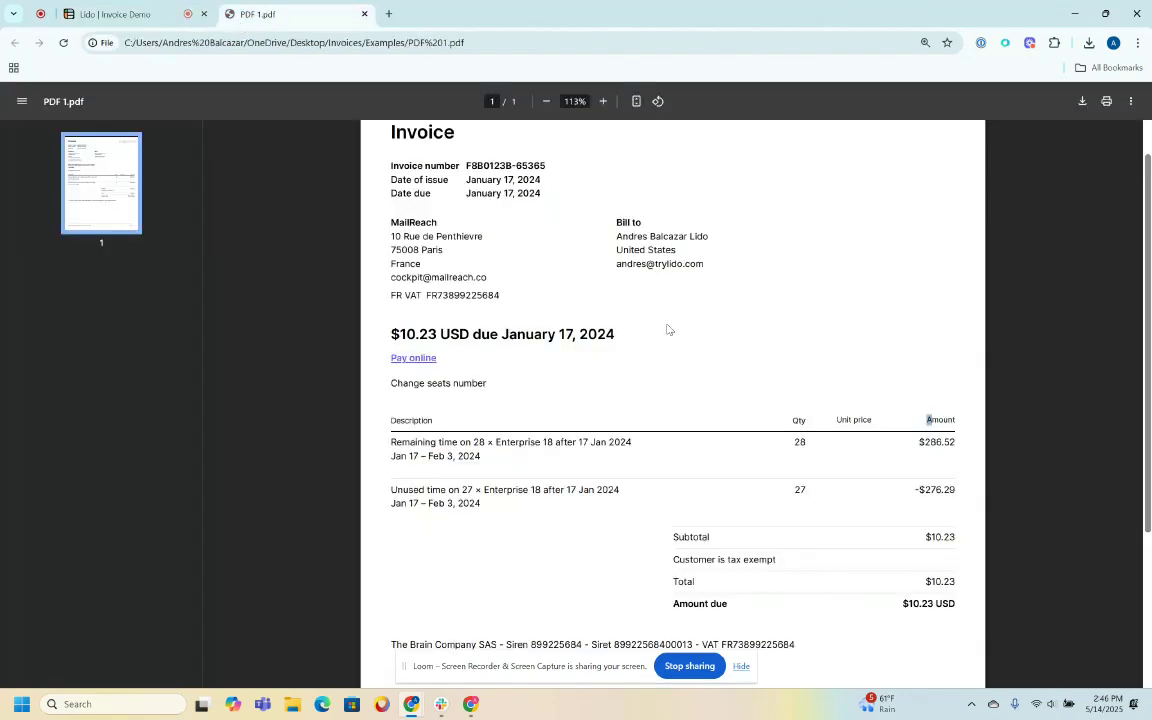
{"action": "scroll", "coordinate": [614, 311], "scroll_direction": "up", "scroll_amount": 1}
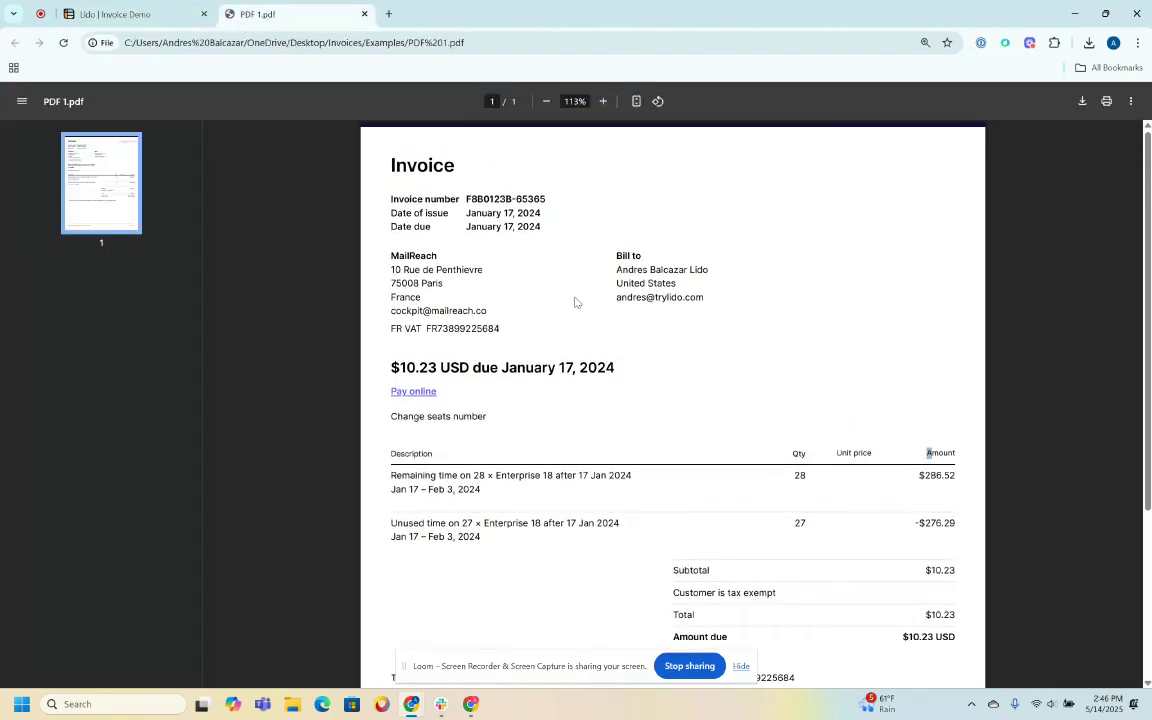
{"action": "scroll", "coordinate": [575, 302], "scroll_direction": "up", "scroll_amount": 2}
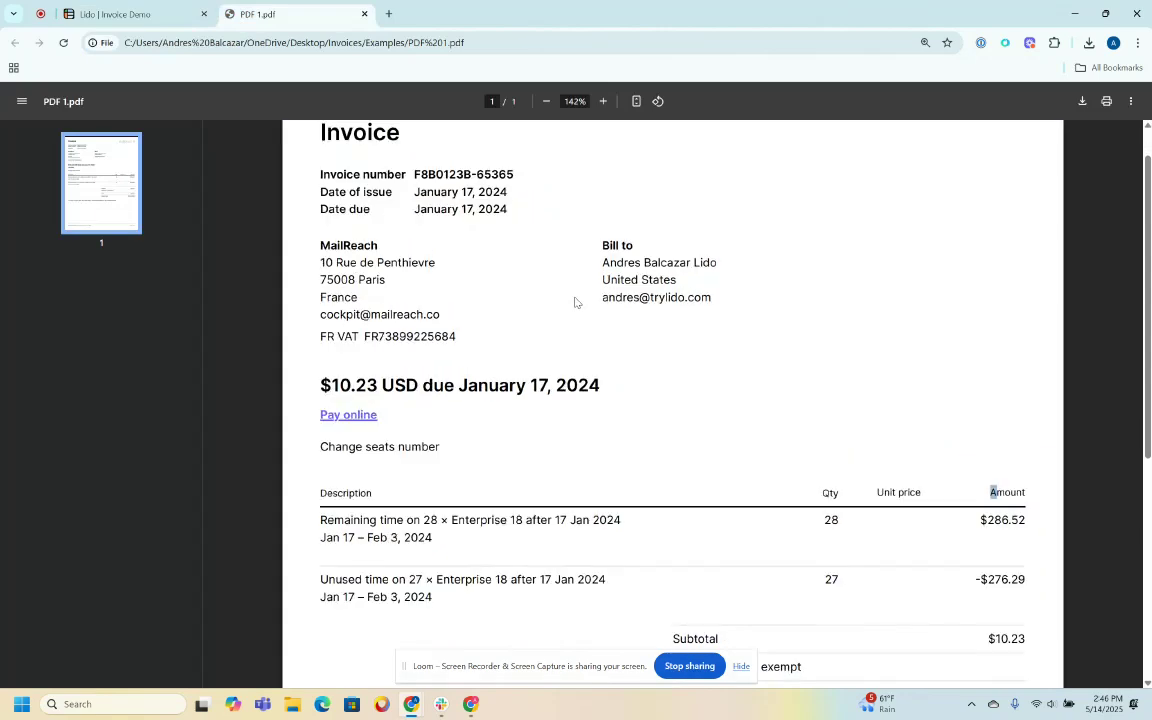
{"action": "scroll", "coordinate": [575, 302], "scroll_direction": "up", "scroll_amount": 1}
- Back in Lido, review the headers from Invoice Number through Internal Invoice Code
{"action": "left_click", "coordinate": [130, 14]}
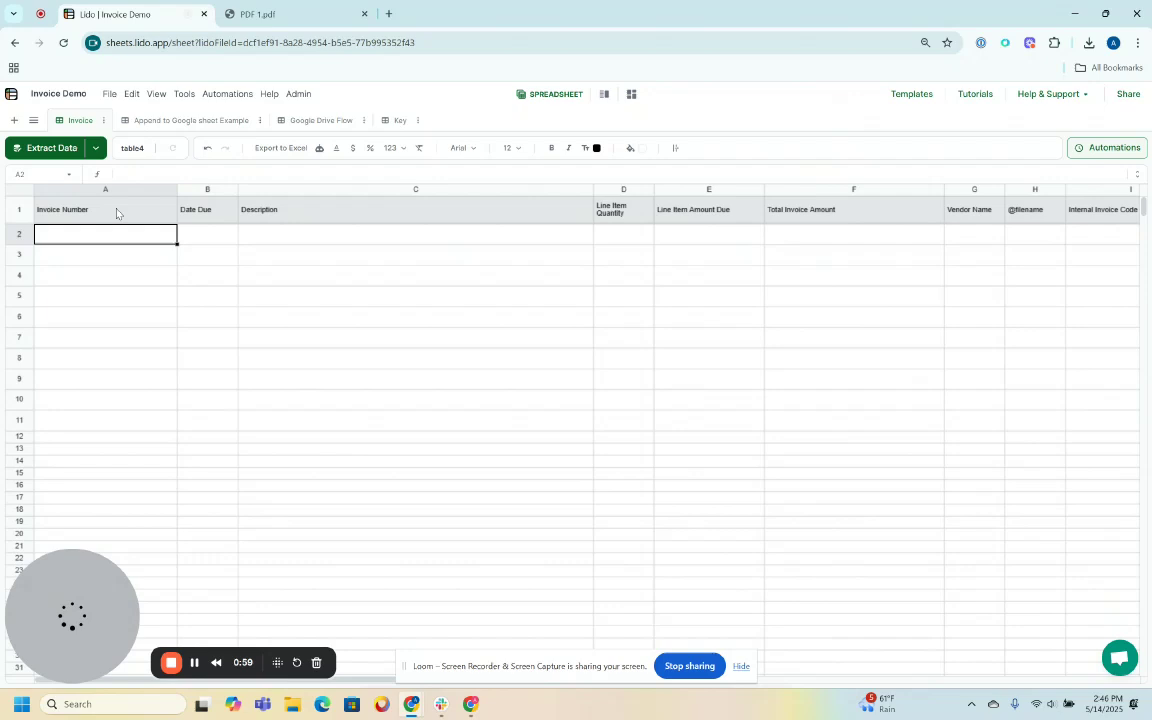
{"action": "left_click", "coordinate": [163, 217]}
{"action": "left_click", "coordinate": [205, 217]}
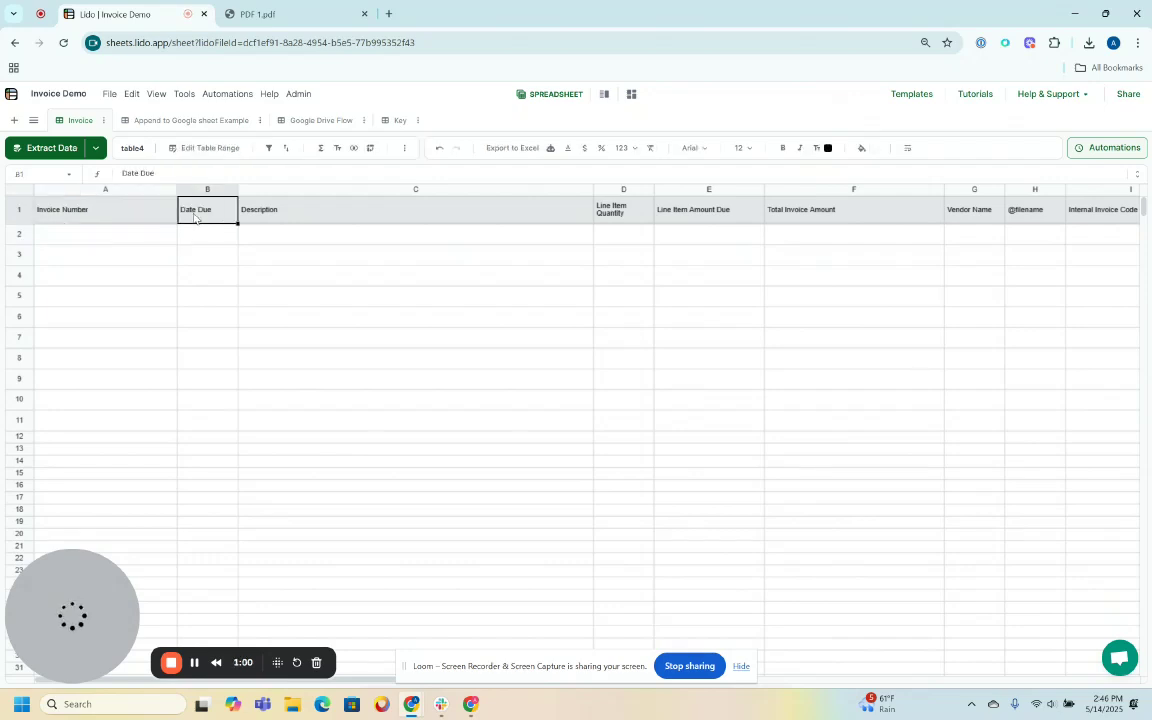
{"action": "left_click", "coordinate": [381, 217]}
{"action": "left_click", "coordinate": [633, 217]}
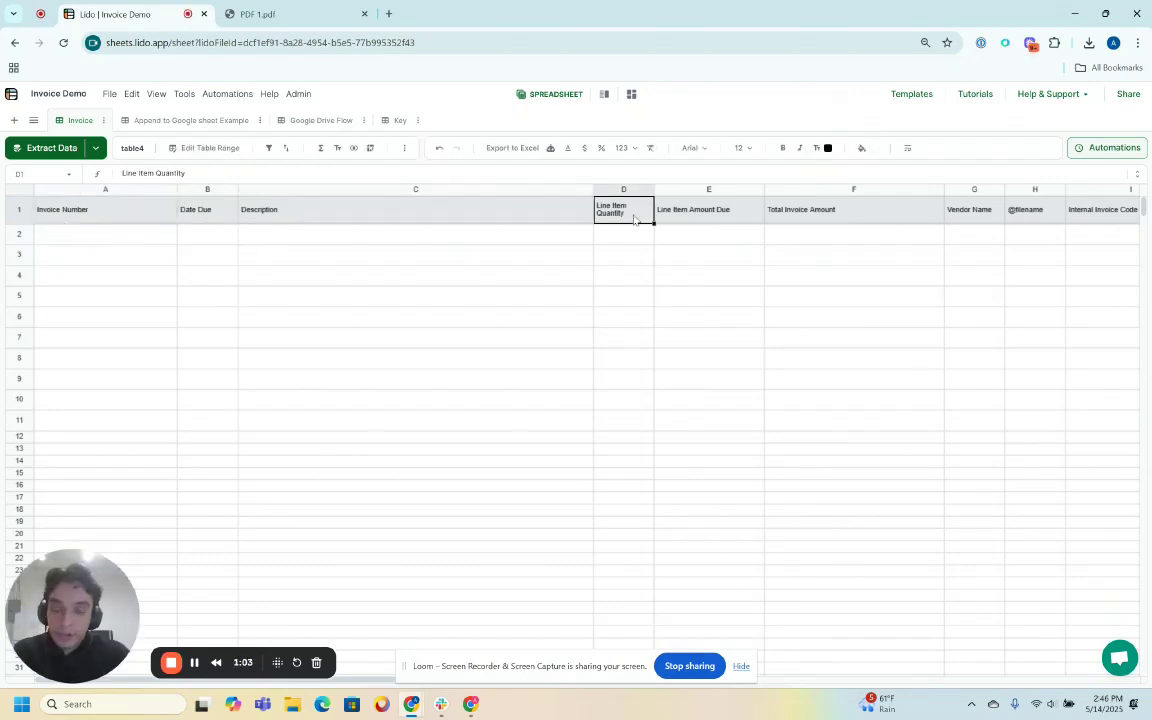
{"action": "left_click", "coordinate": [696, 220]}
{"action": "key", "text": "Right"}
{"action": "key", "text": "Right"}
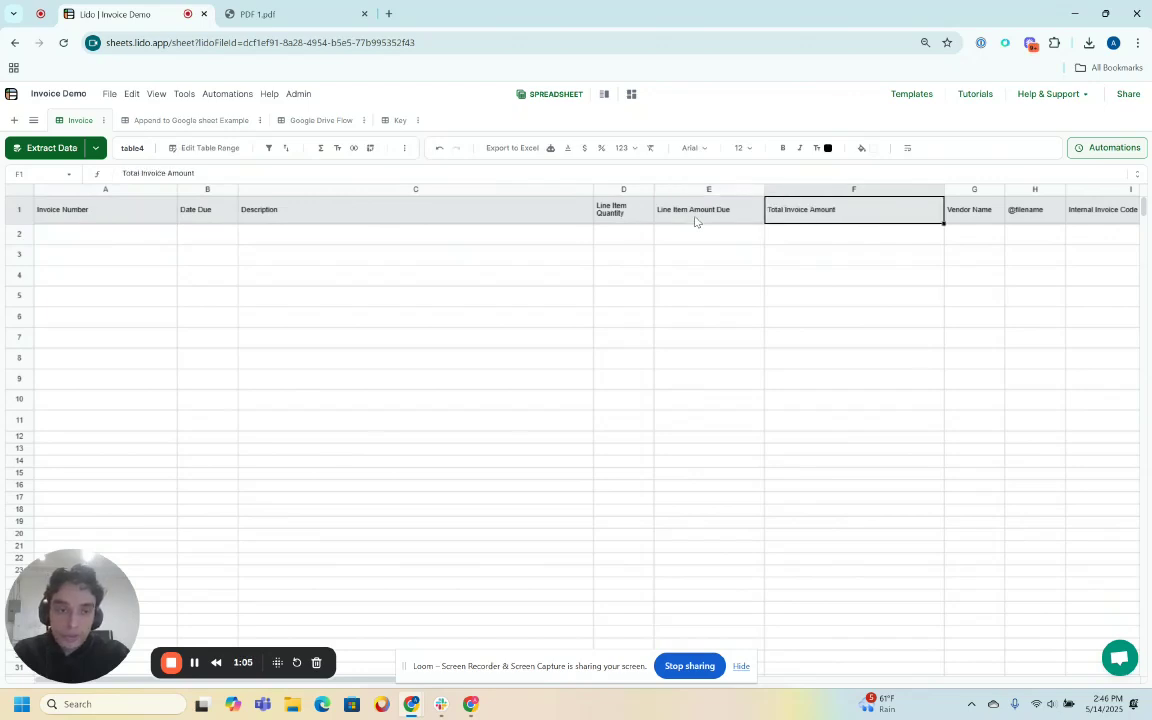
{"action": "key", "text": "Right"}
{"action": "key", "text": "Right"}
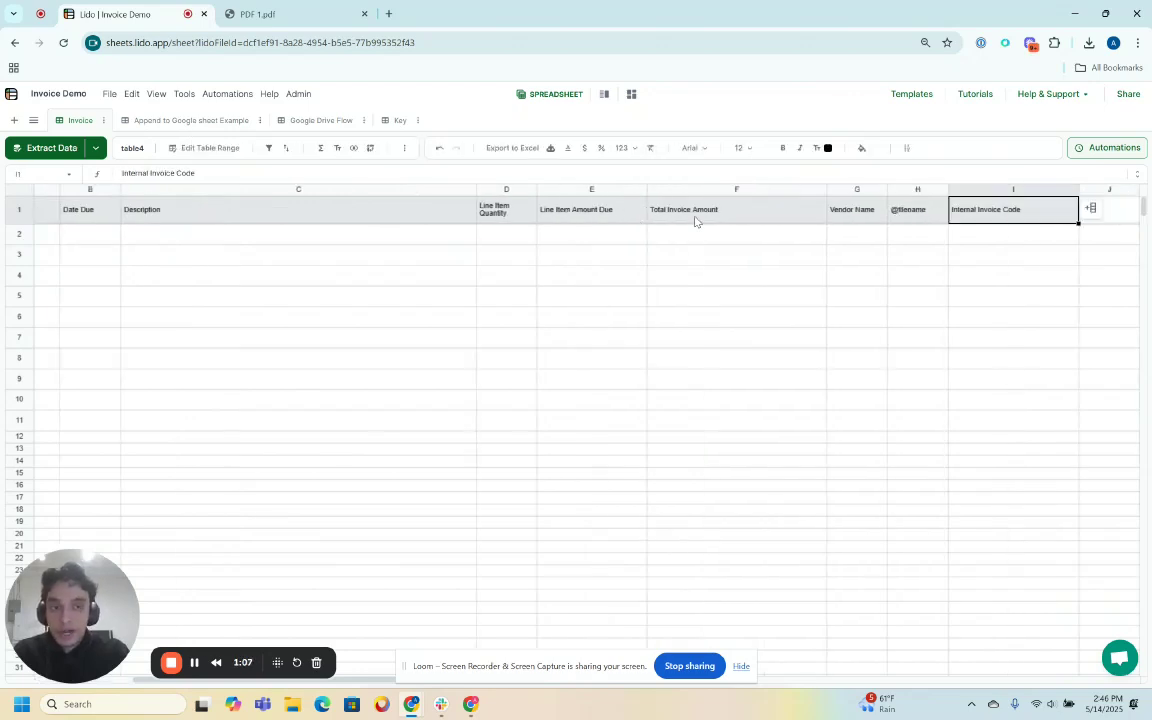
{"action": "key", "text": "Left"}
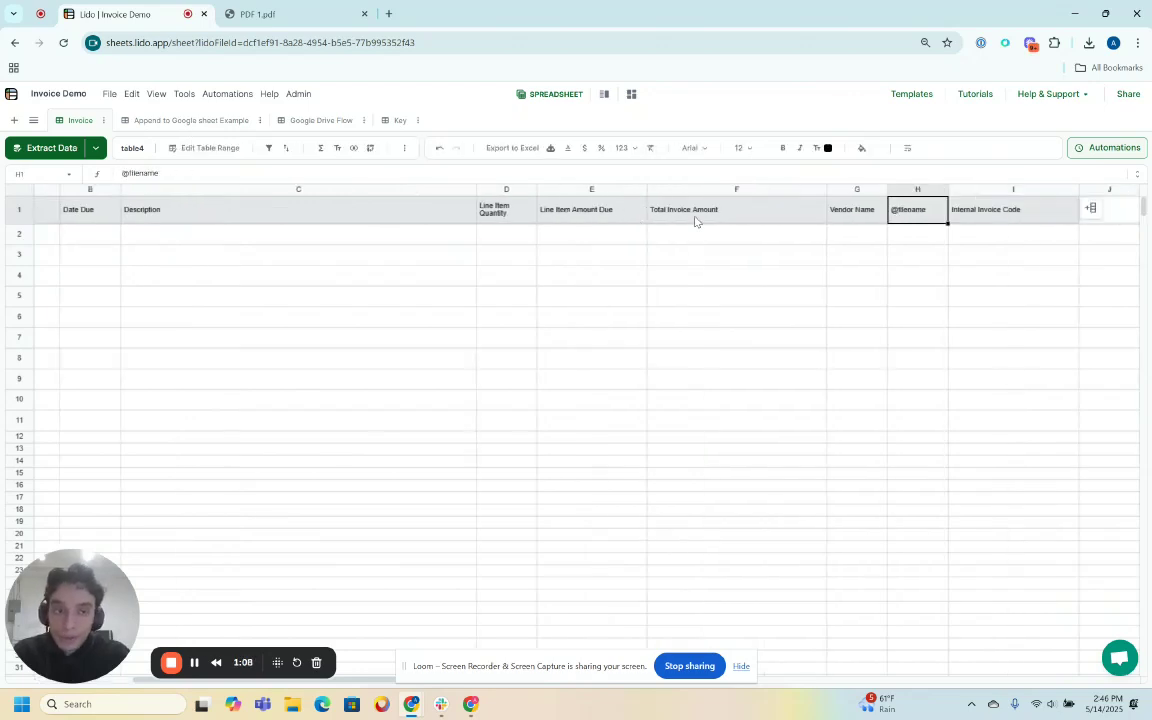
{"action": "double_click", "coordinate": [921, 203]}
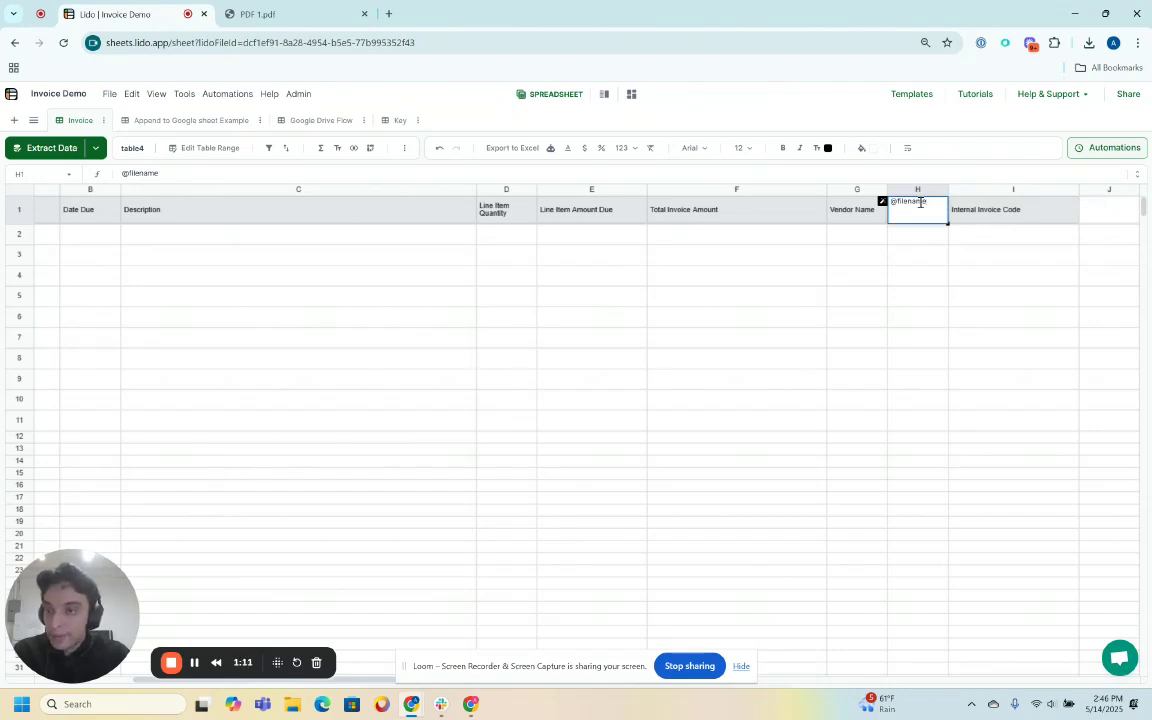
{"action": "triple_click", "coordinate": [921, 203]}
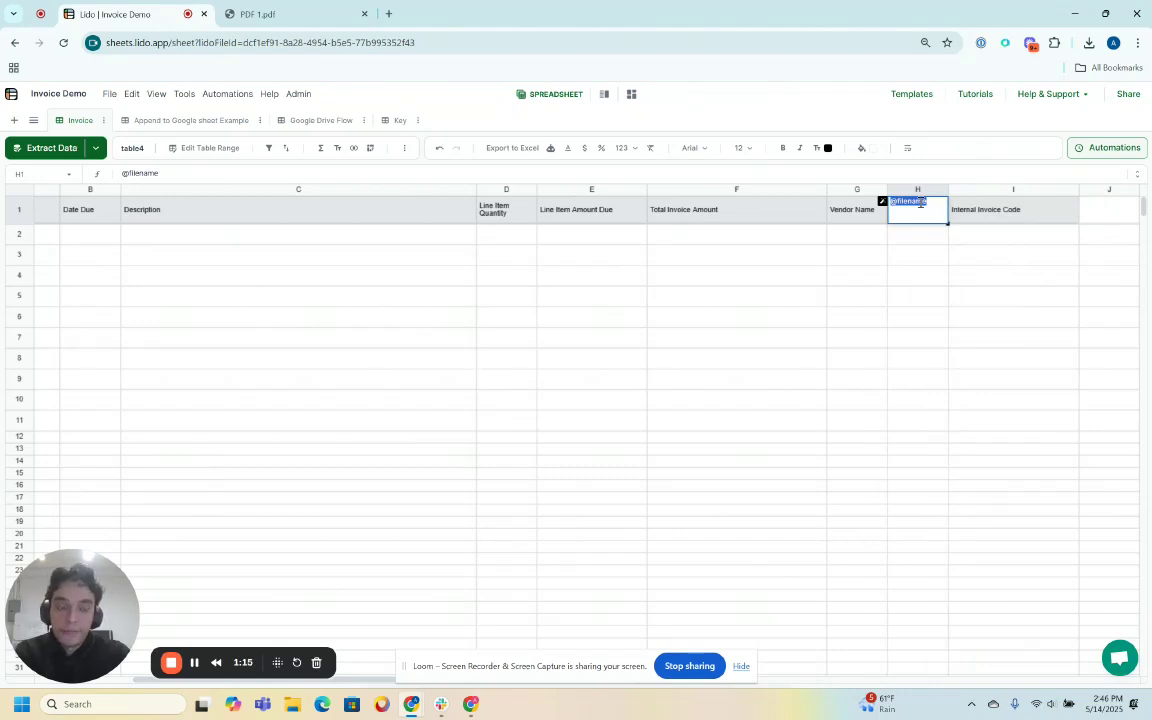
{"action": "left_click", "coordinate": [974, 214]}
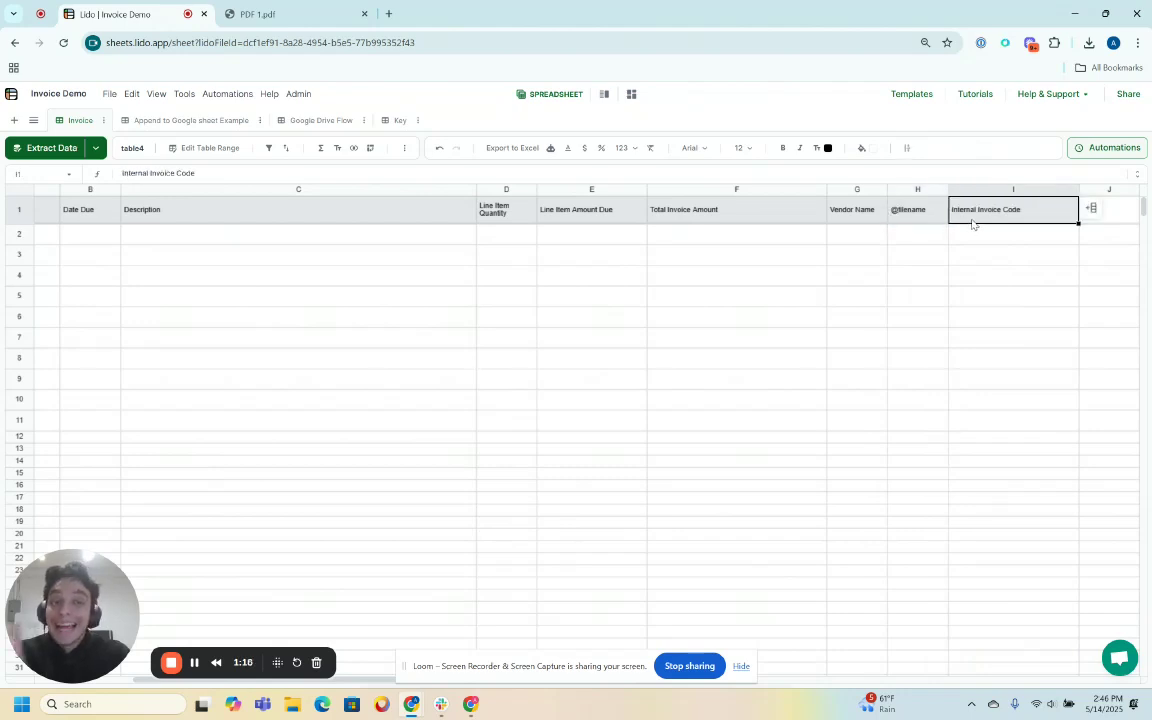
{"action": "left_click", "coordinate": [861, 148]}
{"action": "left_click", "coordinate": [859, 223]}
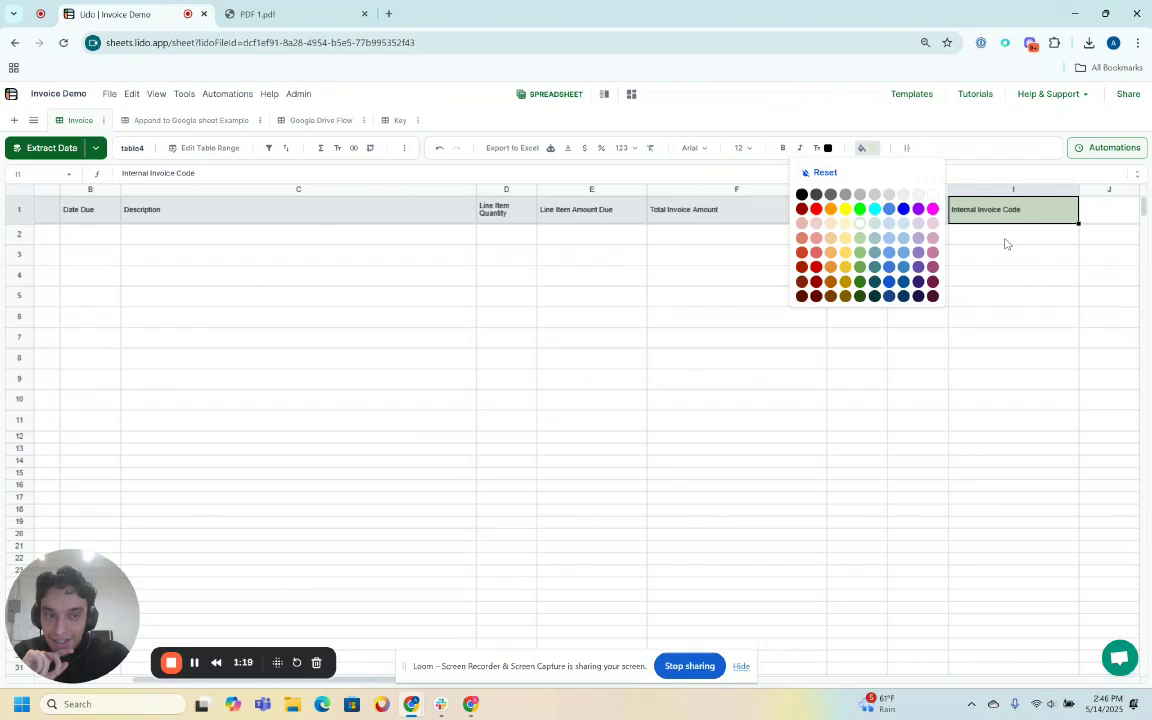
{"action": "left_click", "coordinate": [995, 224]}
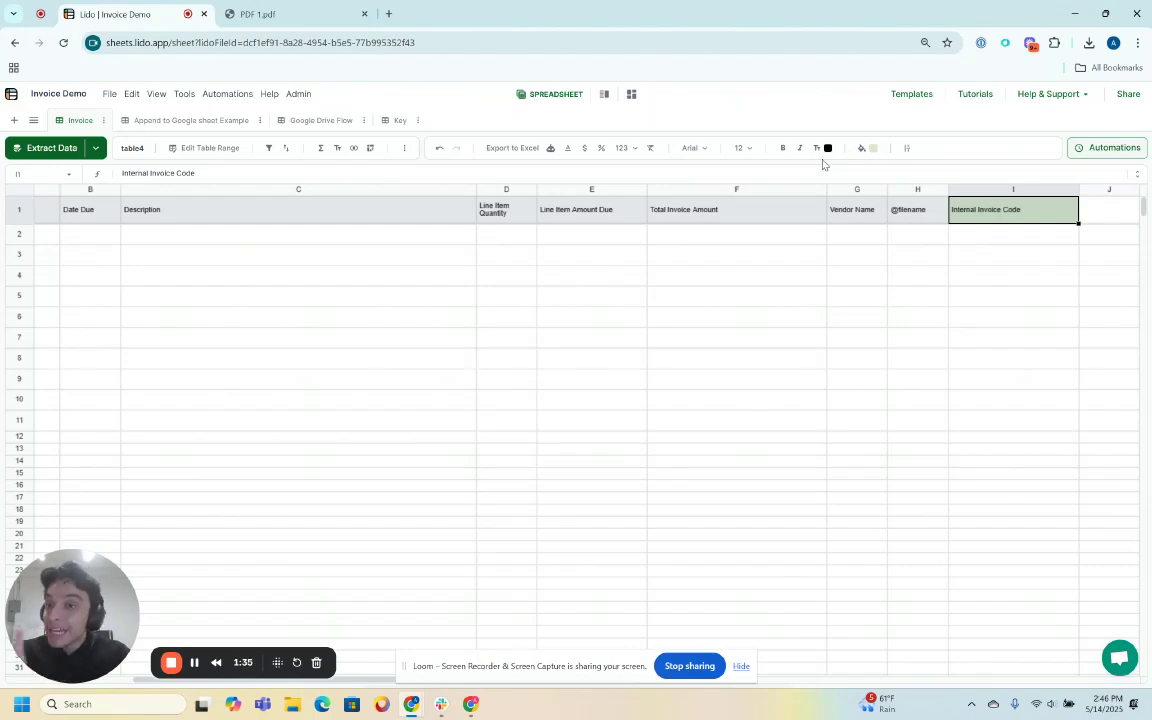
- Scroll through the PDF invoice, then check cells I2 and G2 in the Lido sheet
{"action": "left_click", "coordinate": [258, 14]}
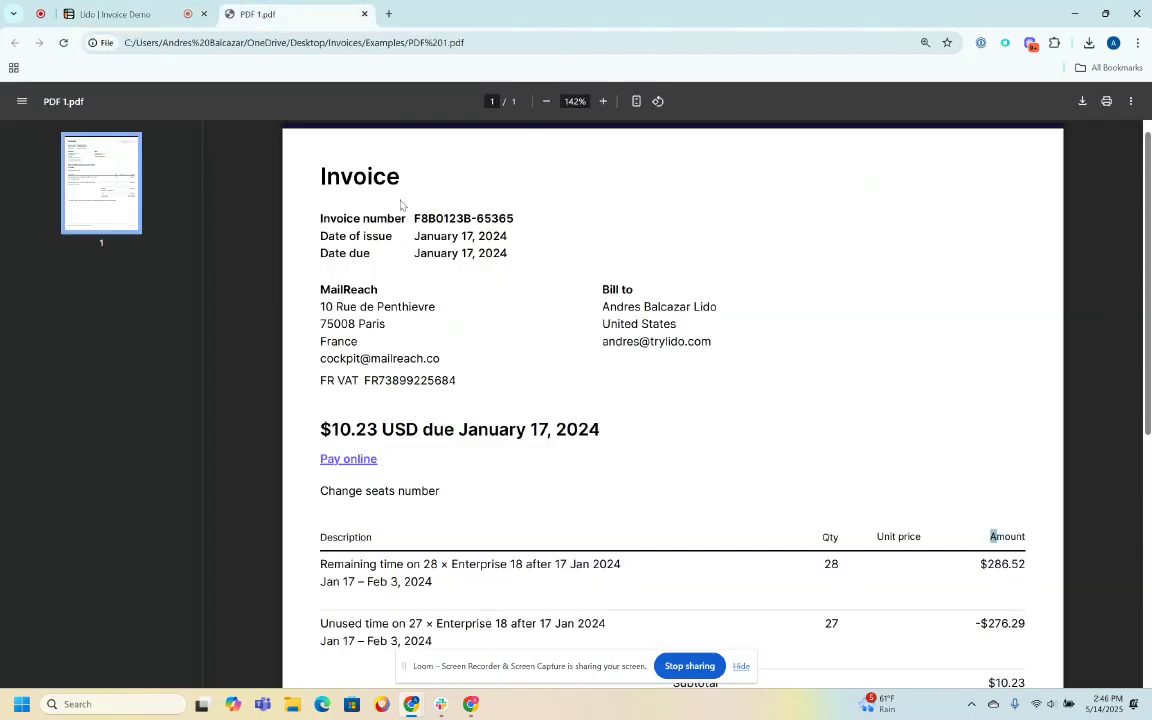
{"action": "scroll", "coordinate": [417, 204], "scroll_direction": "down", "scroll_amount": 1}
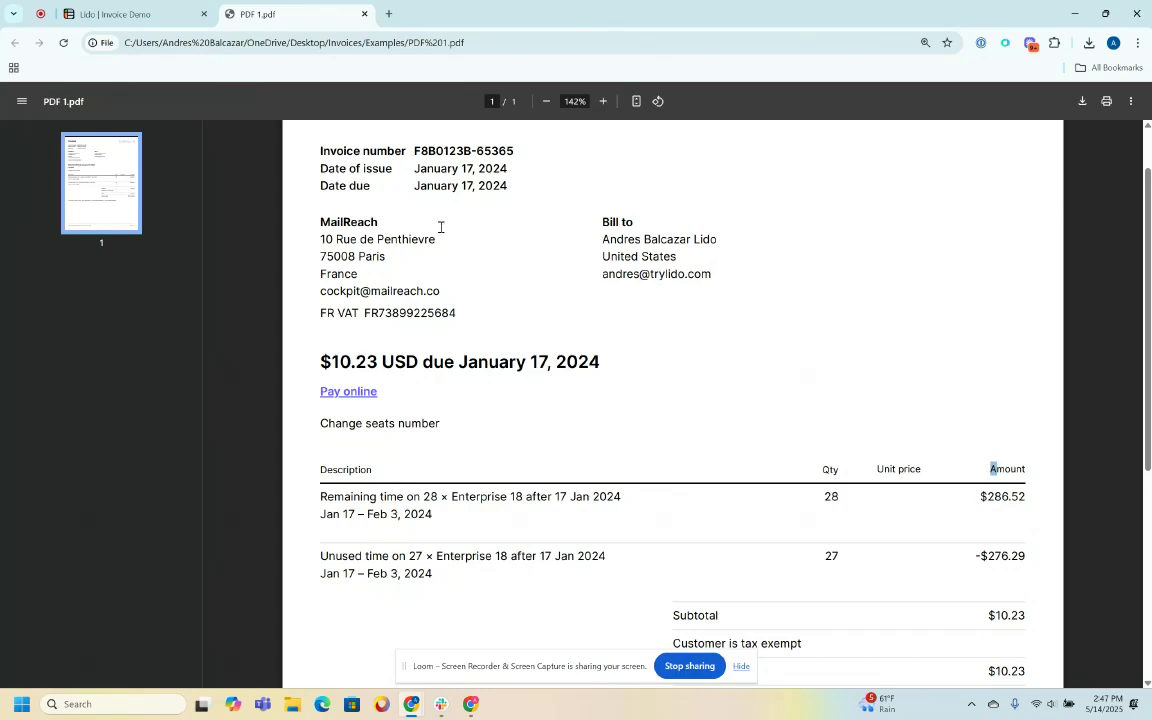
{"action": "scroll", "coordinate": [430, 210], "scroll_direction": "up", "scroll_amount": 1}
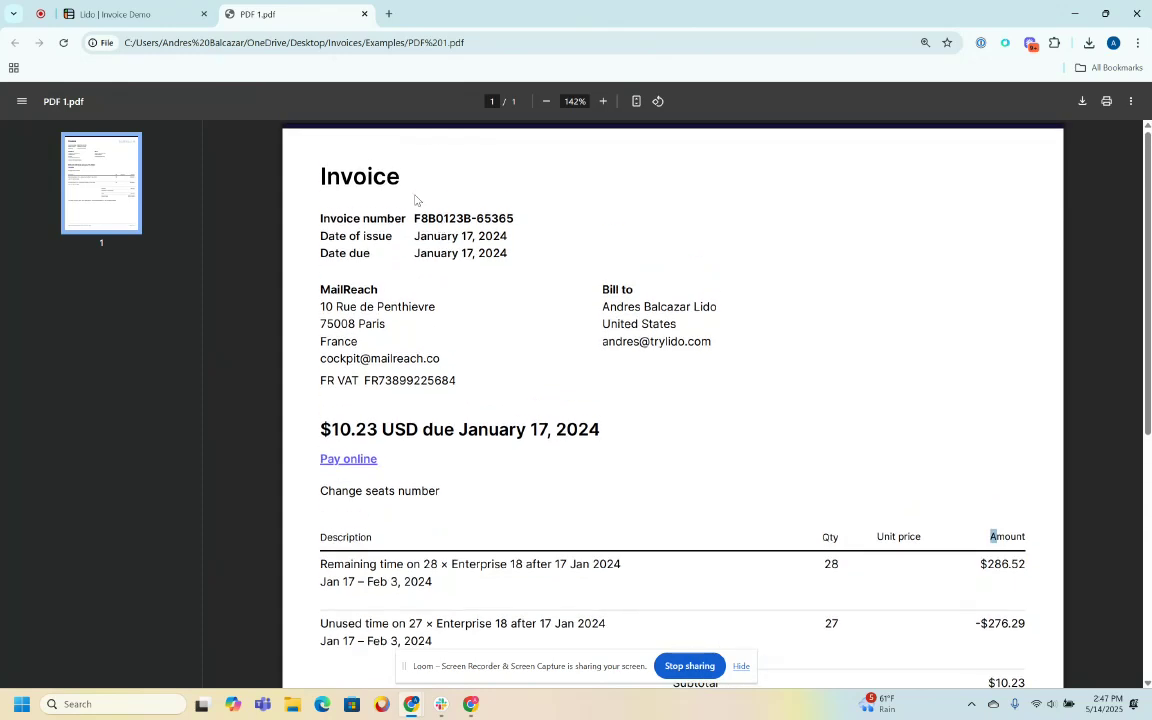
{"action": "left_click", "coordinate": [135, 16]}
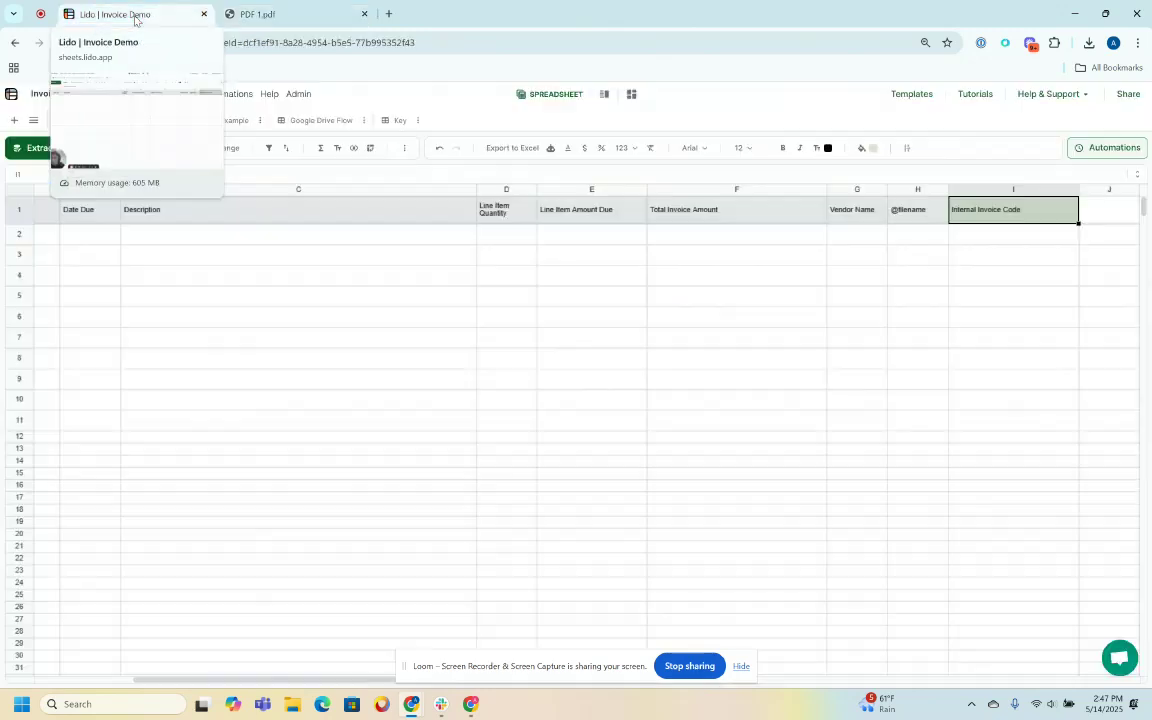
{"action": "left_click", "coordinate": [974, 242]}
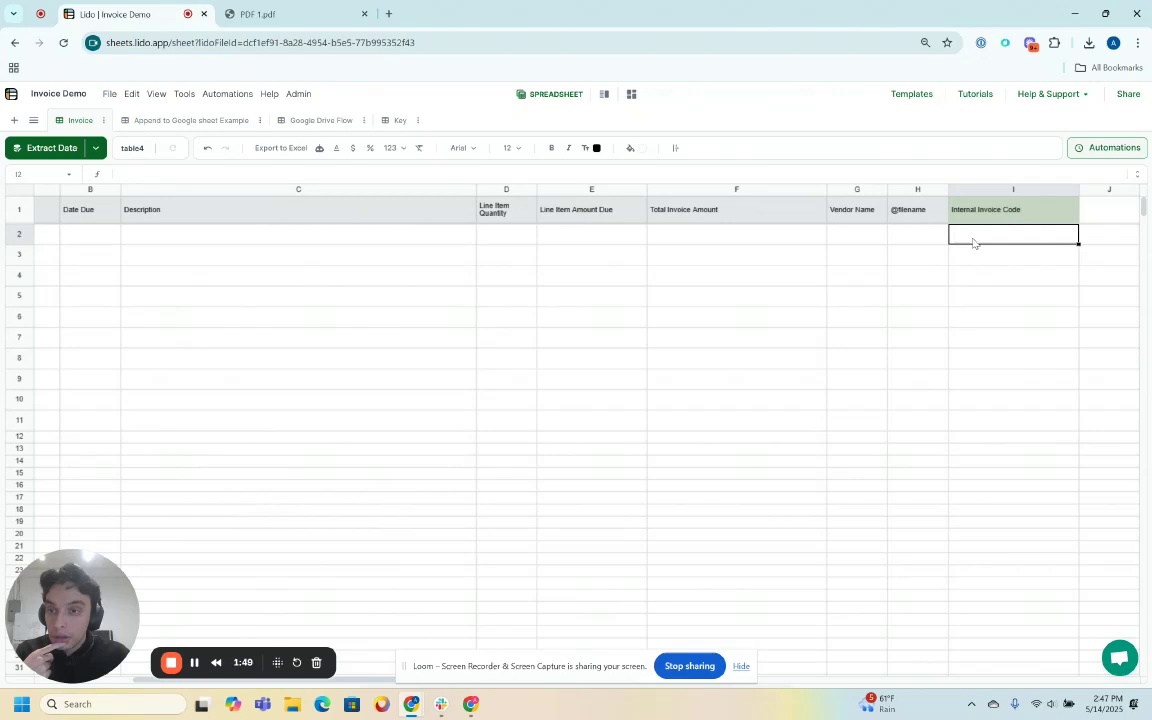
{"action": "left_click", "coordinate": [836, 237]}
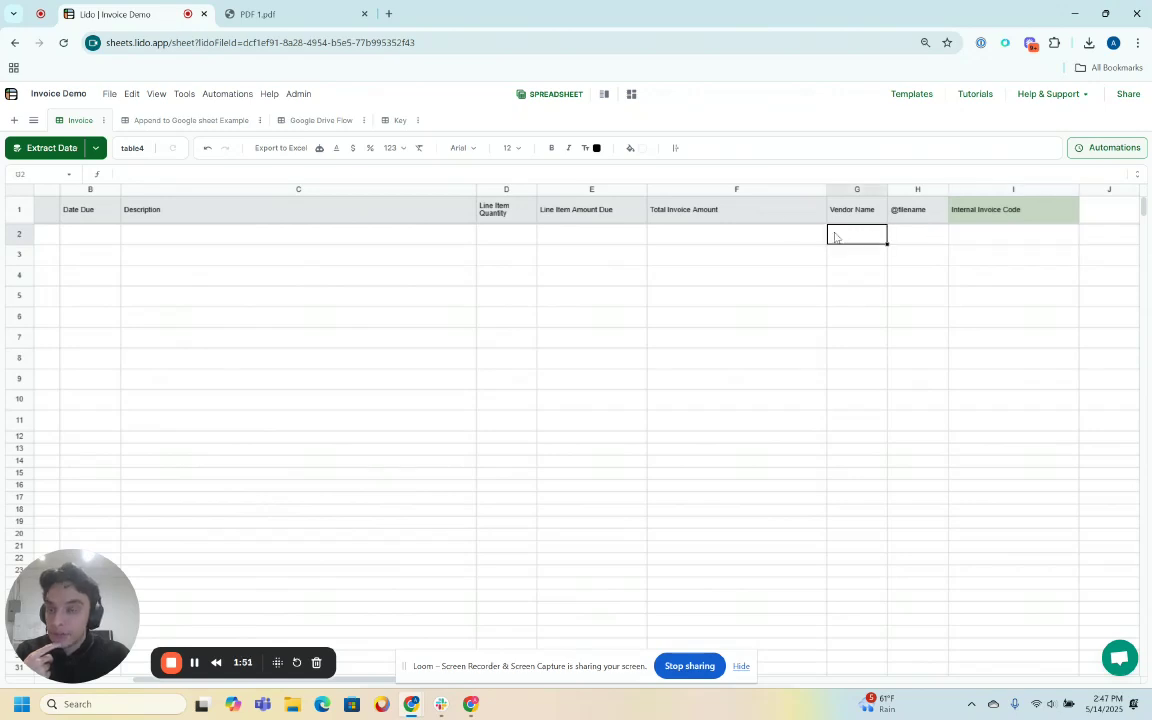
- In the PDF, select the invoice number line F8B0123B-65365
{"action": "left_click", "coordinate": [246, 12]}
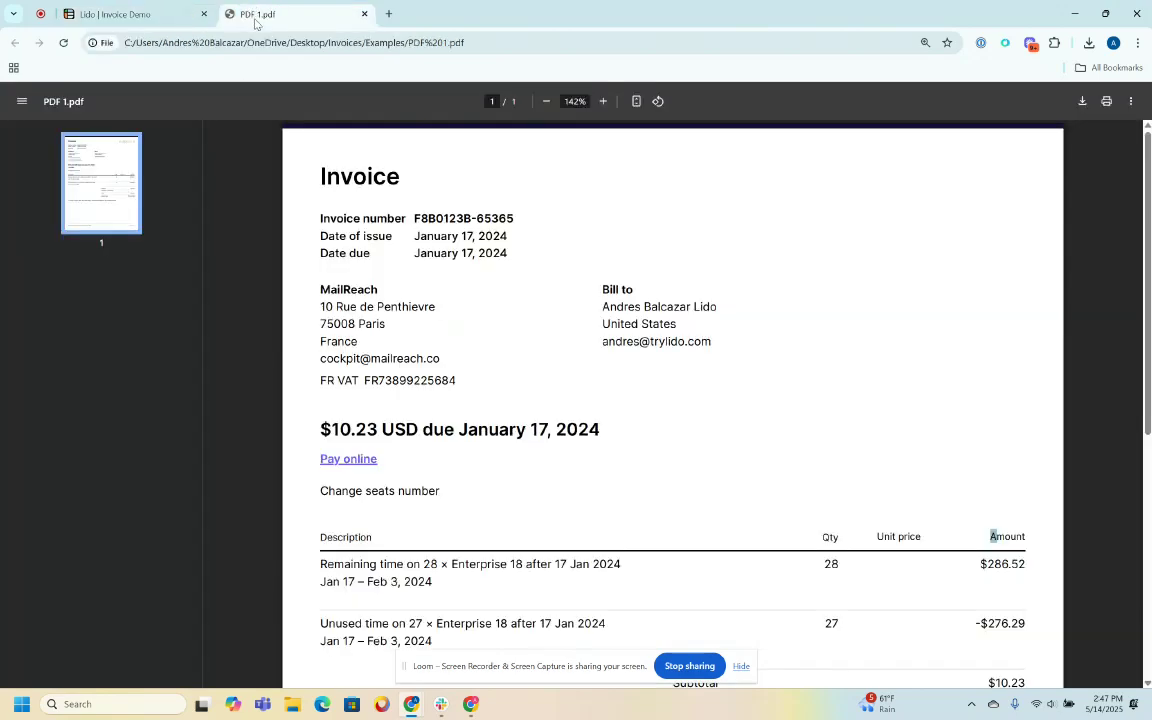
{"action": "left_click", "coordinate": [320, 219]}
{"action": "left_click_drag", "start_coordinate": [320, 219], "coordinate": [522, 221]}
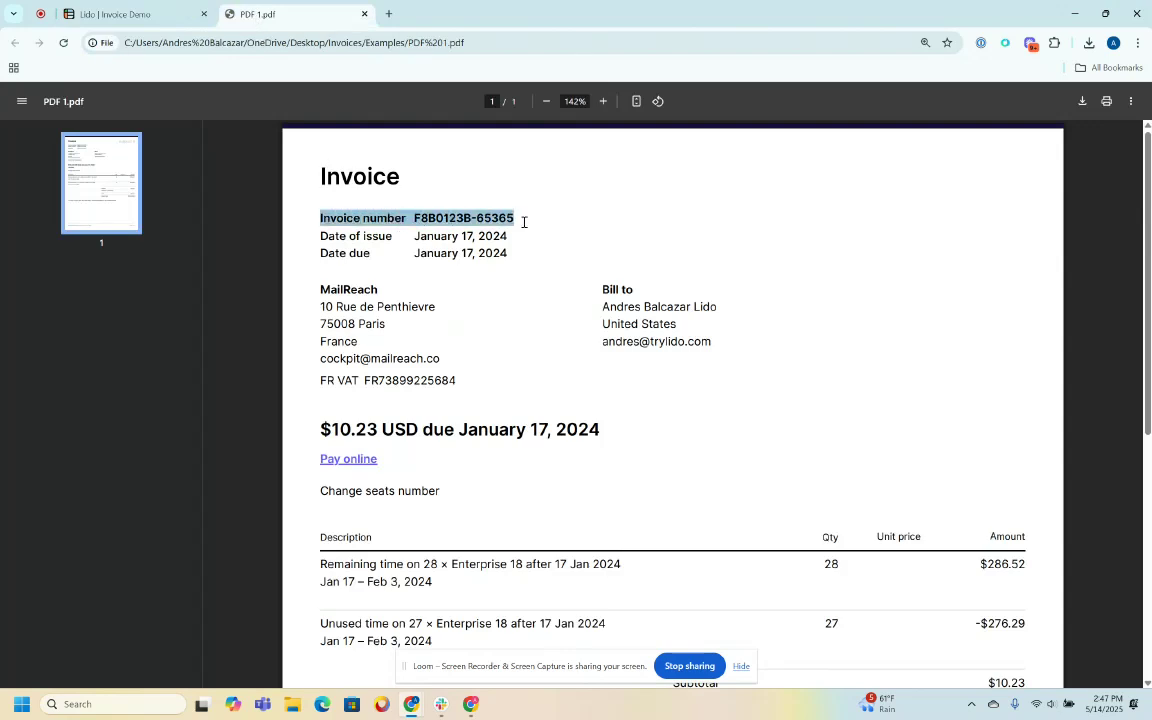
- Select cell C2 in the invoice sheet and bring up the Extract Data settings for PDF 1.pdf
{"action": "left_click", "coordinate": [146, 16]}
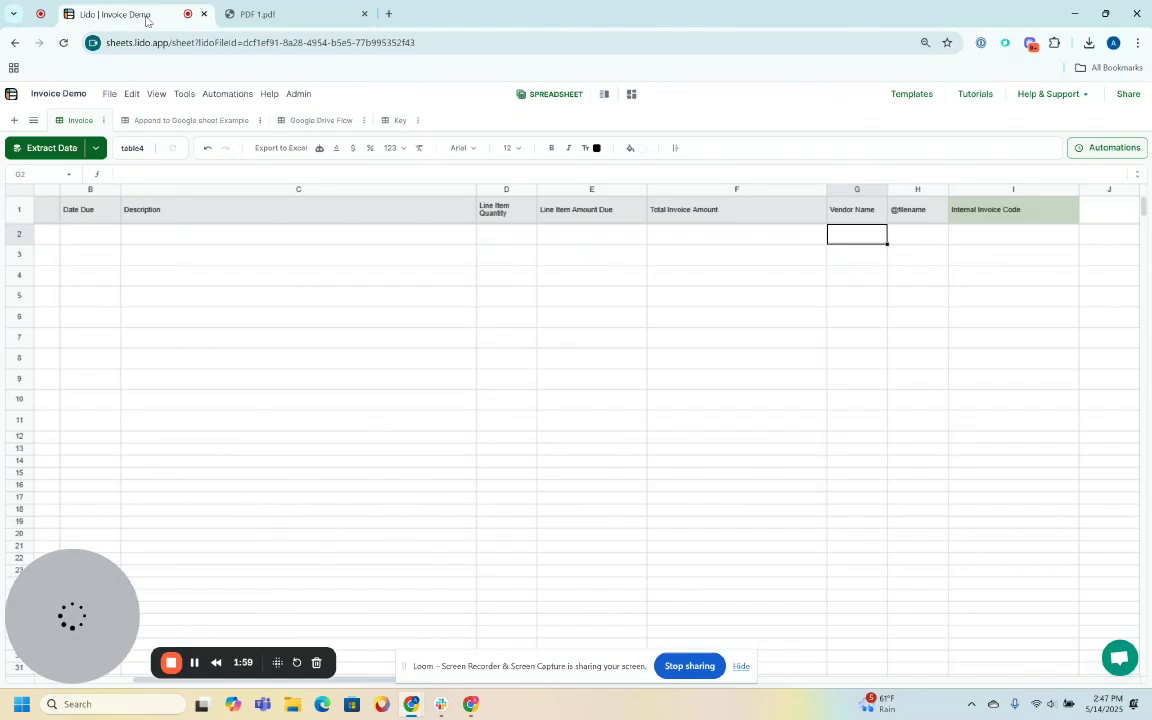
{"action": "left_click", "coordinate": [172, 243]}
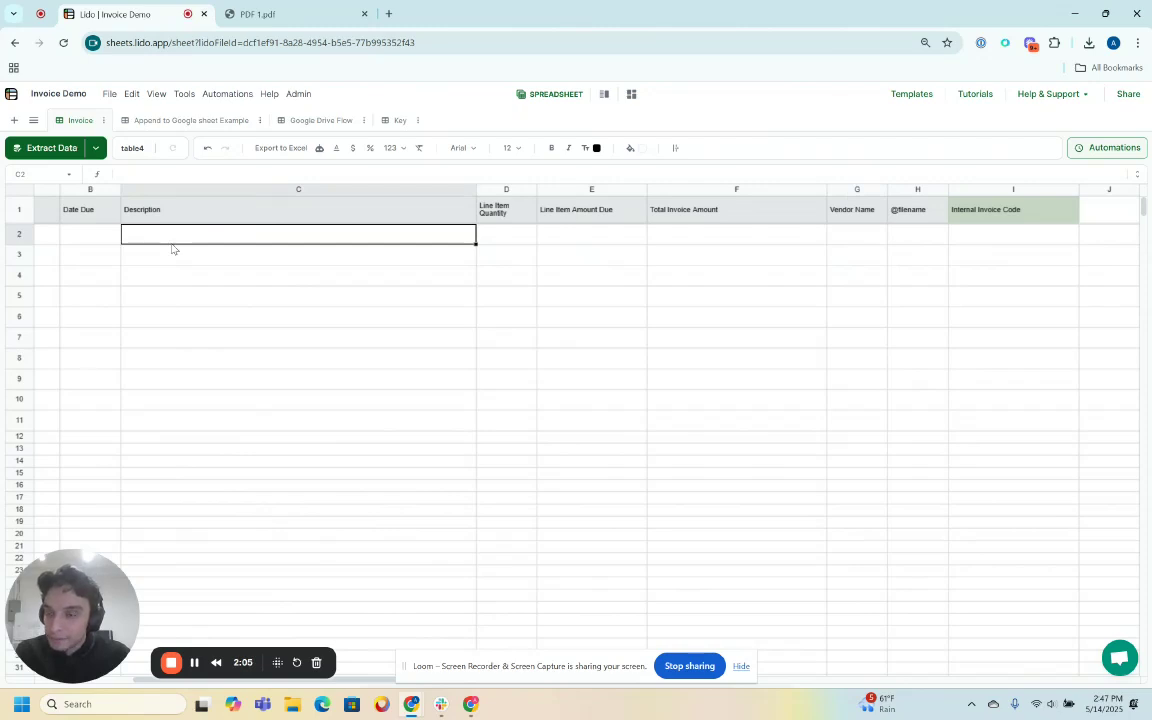
{"action": "left_click", "coordinate": [50, 148]}
- Review the extra instruction giving vendor MailReach code 1A, then move the dialog lower
{"action": "scroll", "coordinate": [600, 495], "scroll_direction": "down", "scroll_amount": 3}
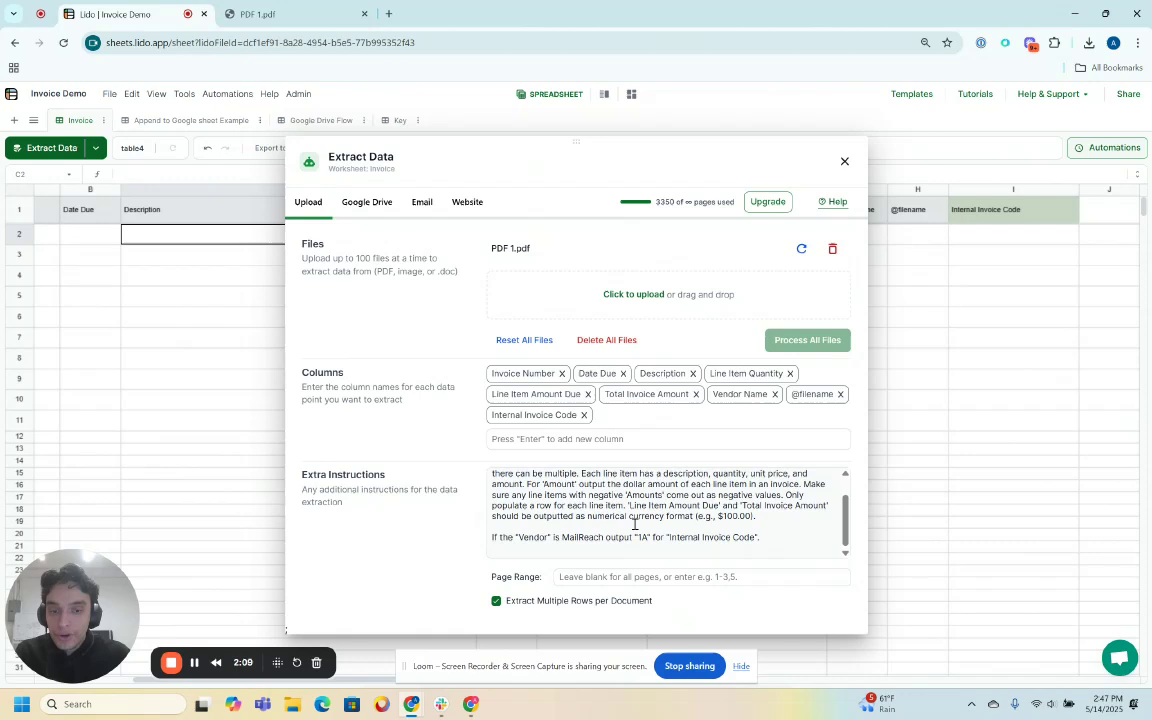
{"action": "left_click_drag", "start_coordinate": [780, 540], "coordinate": [489, 538]}
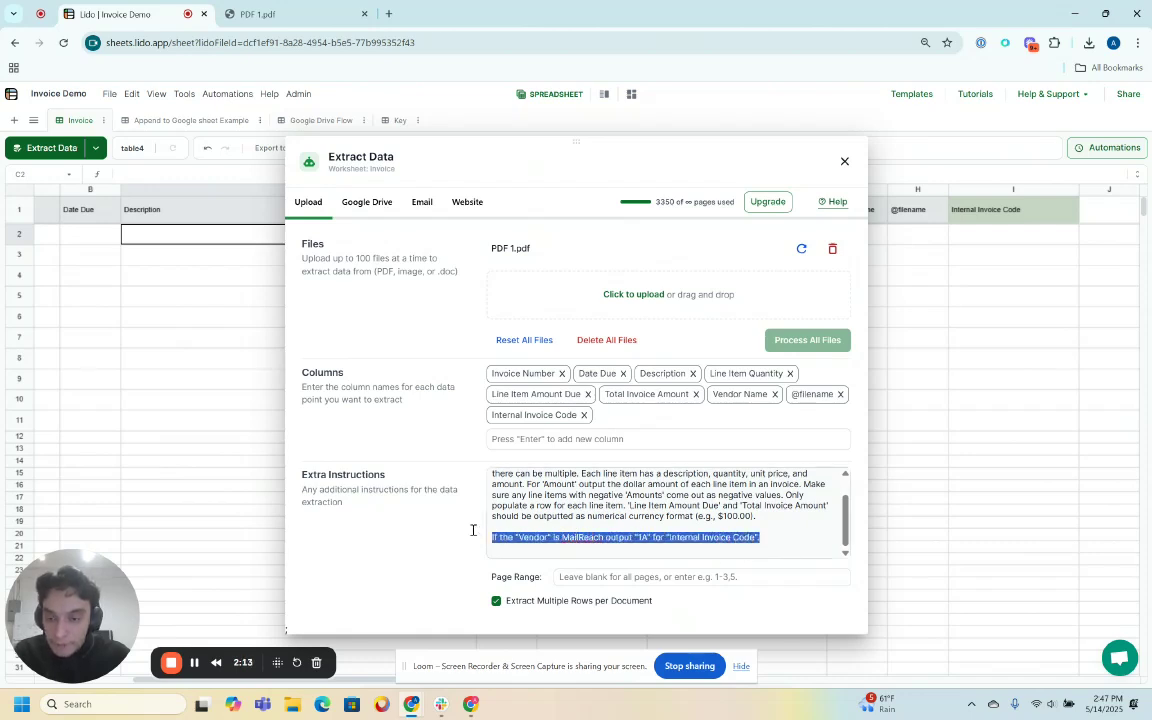
{"action": "left_click", "coordinate": [312, 479]}
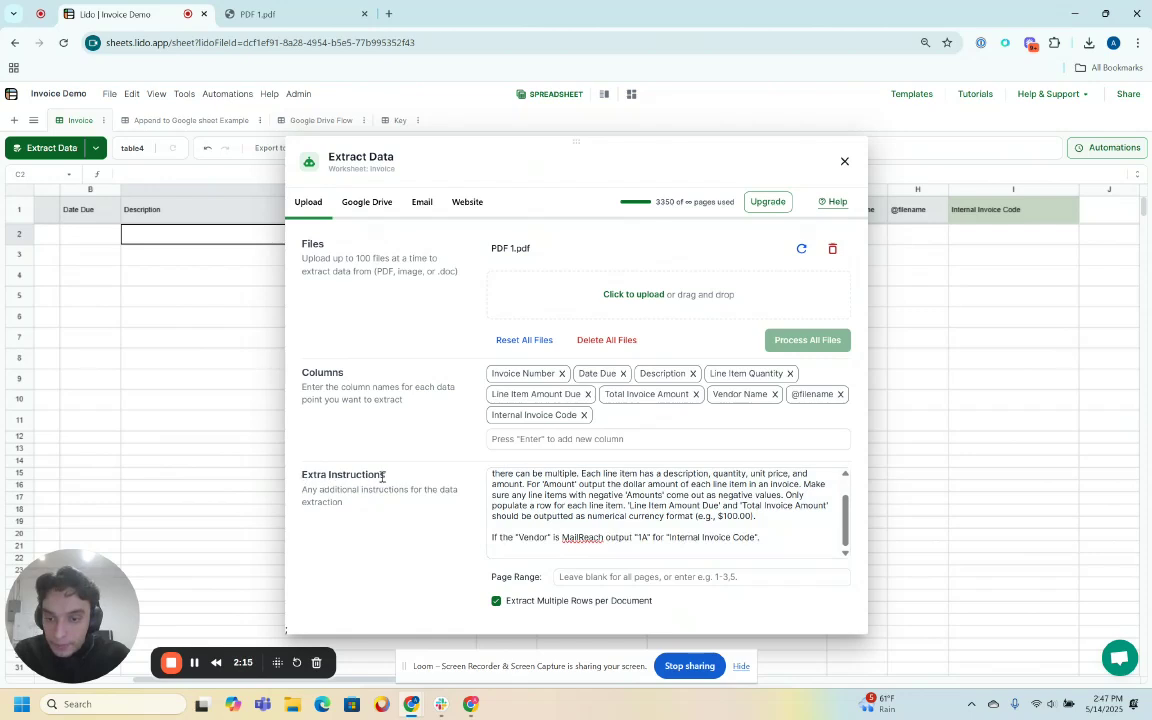
{"action": "triple_click", "coordinate": [500, 537]}
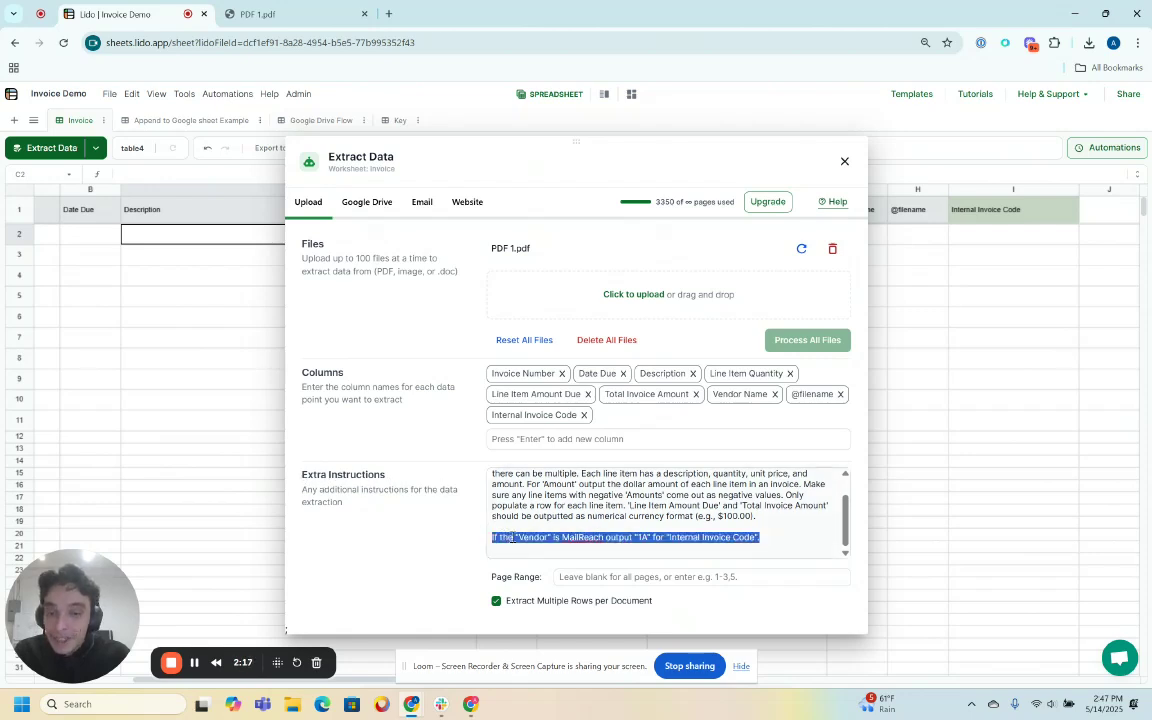
{"action": "left_click", "coordinate": [536, 537]}
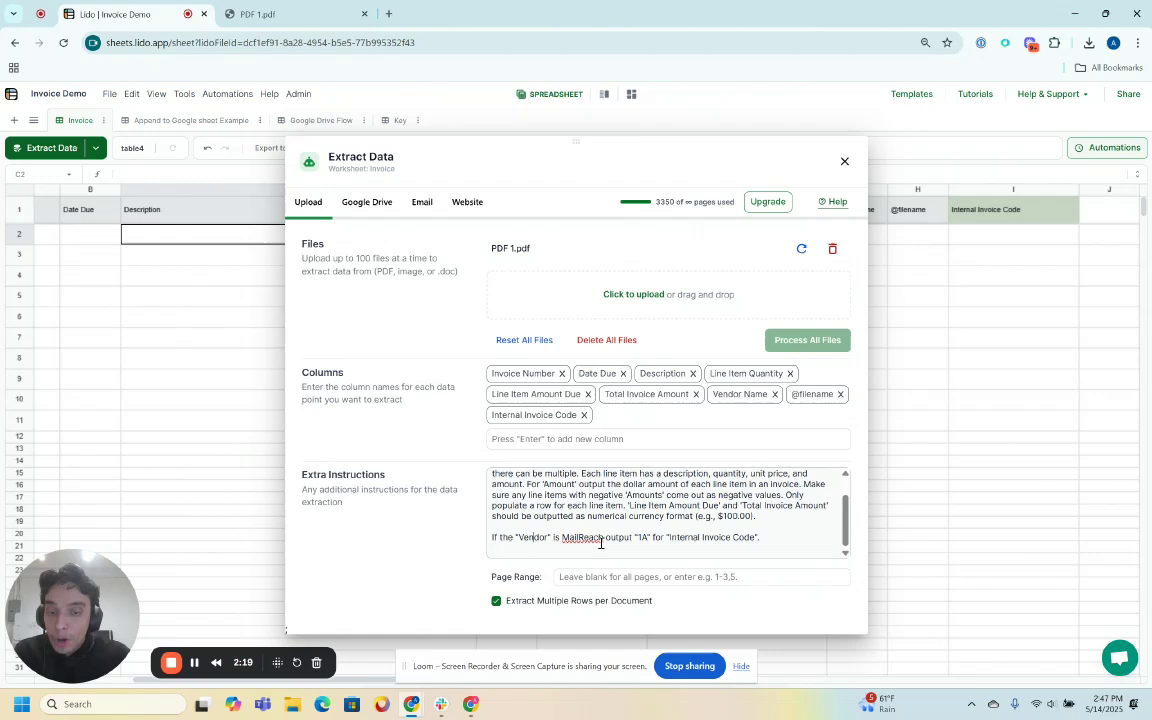
{"action": "left_click", "coordinate": [760, 539]}
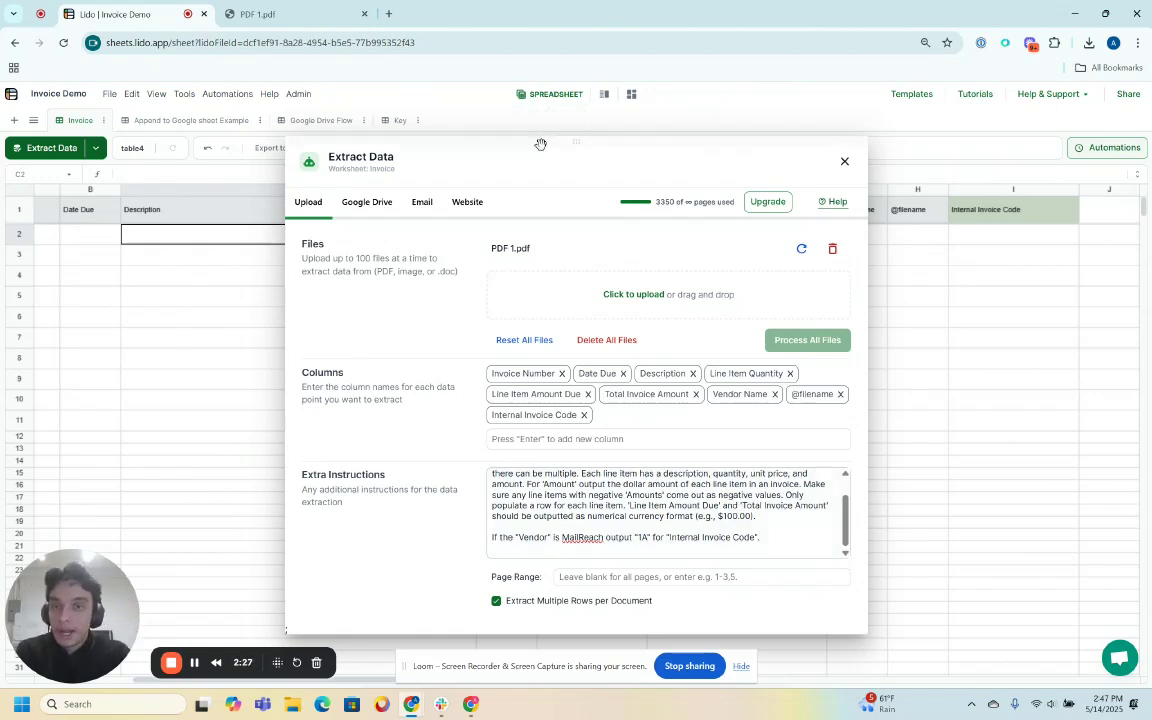
{"action": "left_click_drag", "start_coordinate": [541, 152], "coordinate": [544, 309]}
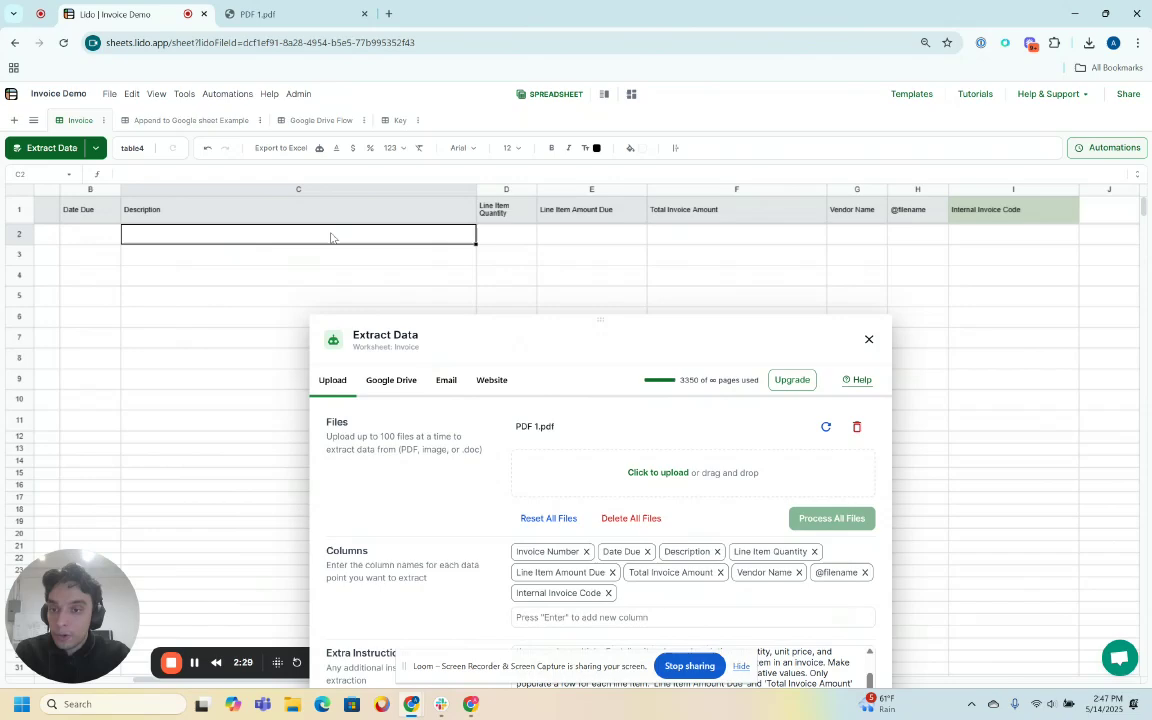
{"action": "key", "text": "Home"}
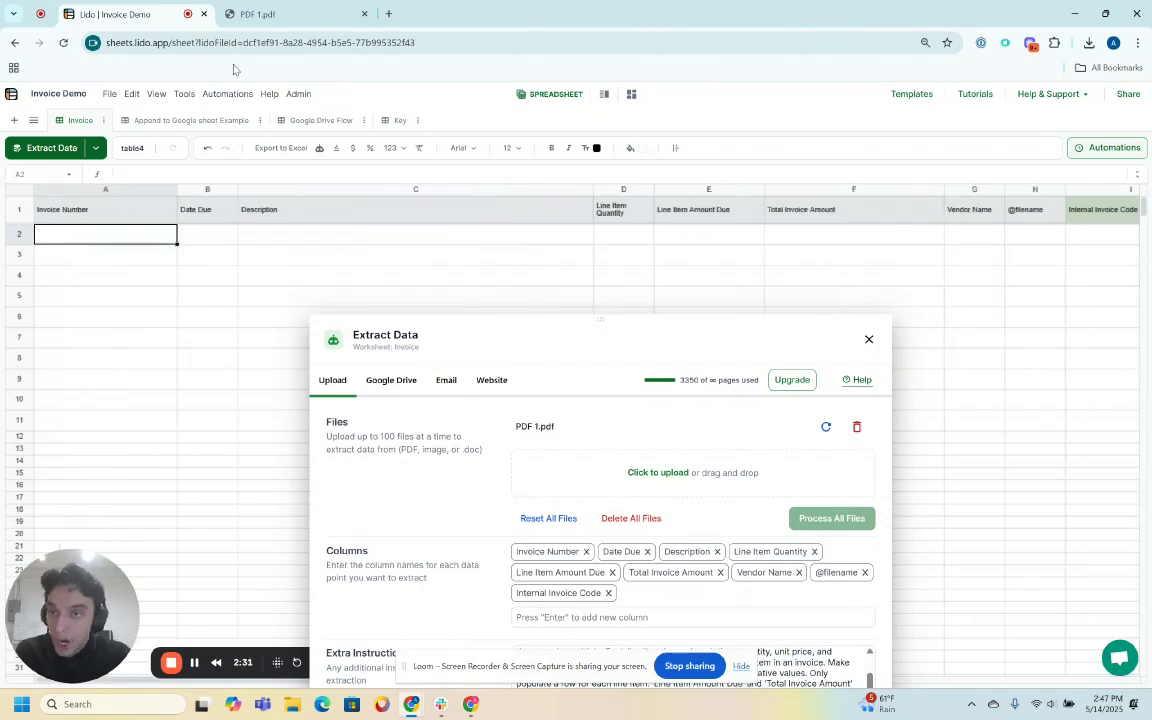
- In PDF 1.pdf, highlight the two Enterprise 18 line items and the $286.52 amount
{"action": "left_click", "coordinate": [257, 14]}
{"action": "scroll", "coordinate": [312, 446], "scroll_direction": "down", "scroll_amount": 2}
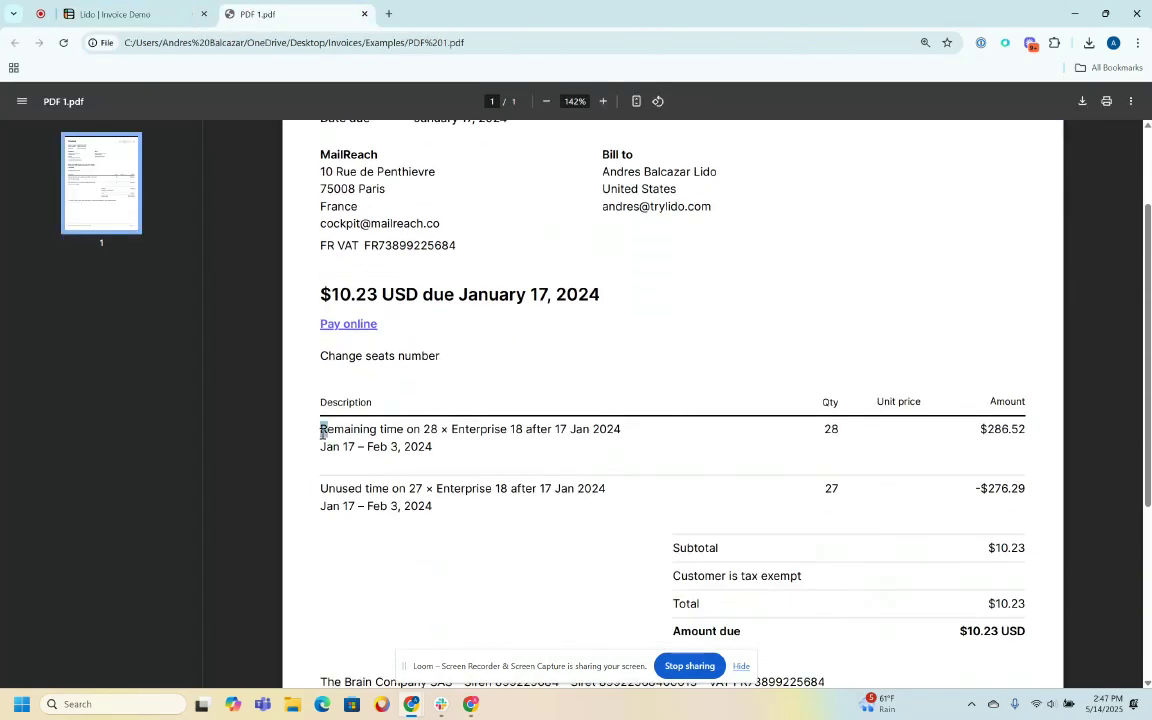
{"action": "left_click_drag", "start_coordinate": [320, 429], "coordinate": [1067, 447]}
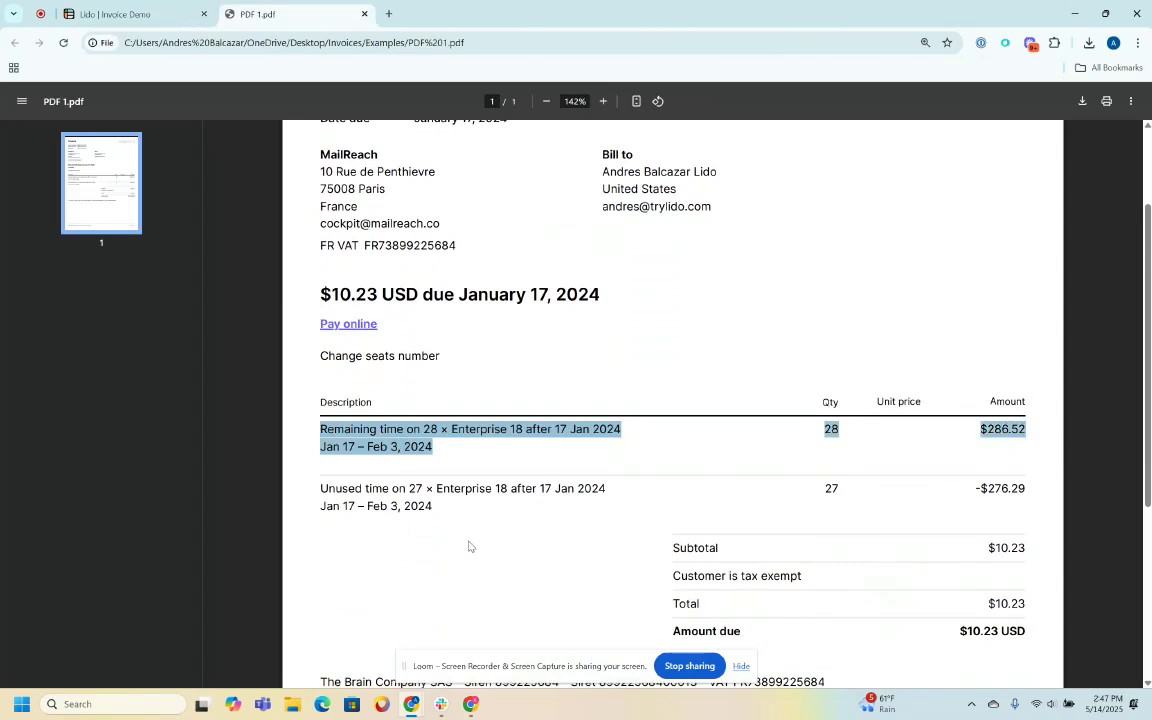
{"action": "left_click_drag", "start_coordinate": [463, 488], "coordinate": [275, 492]}
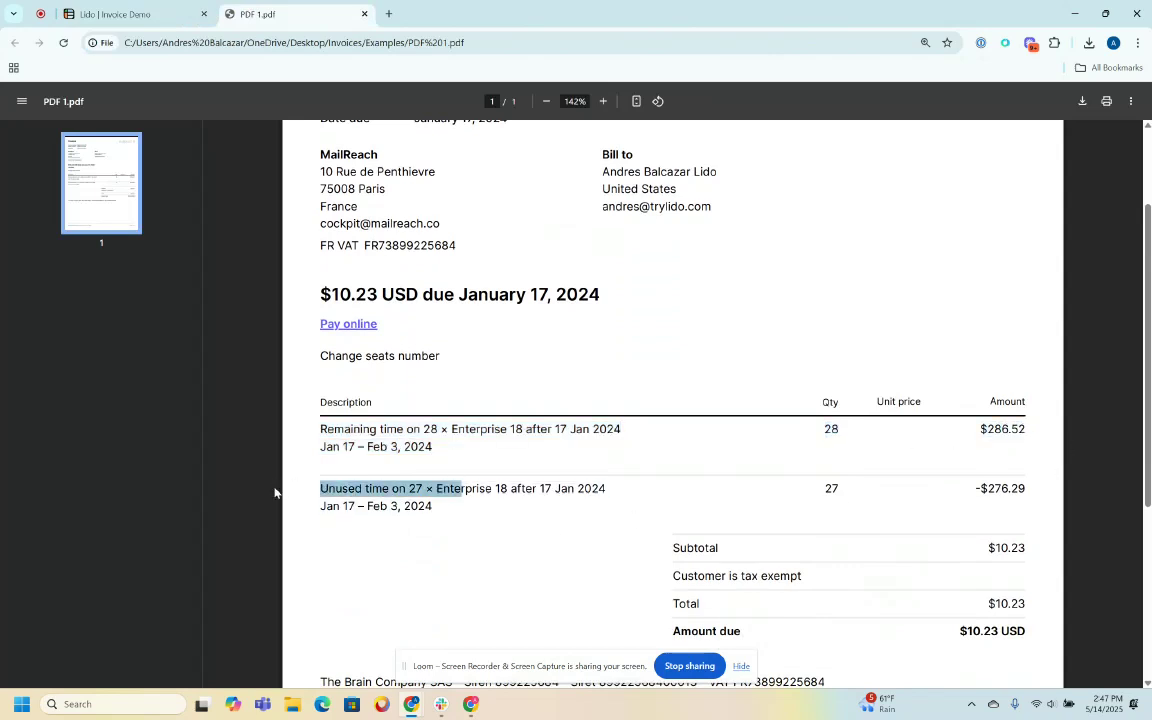
{"action": "left_click_drag", "start_coordinate": [312, 430], "coordinate": [646, 425]}
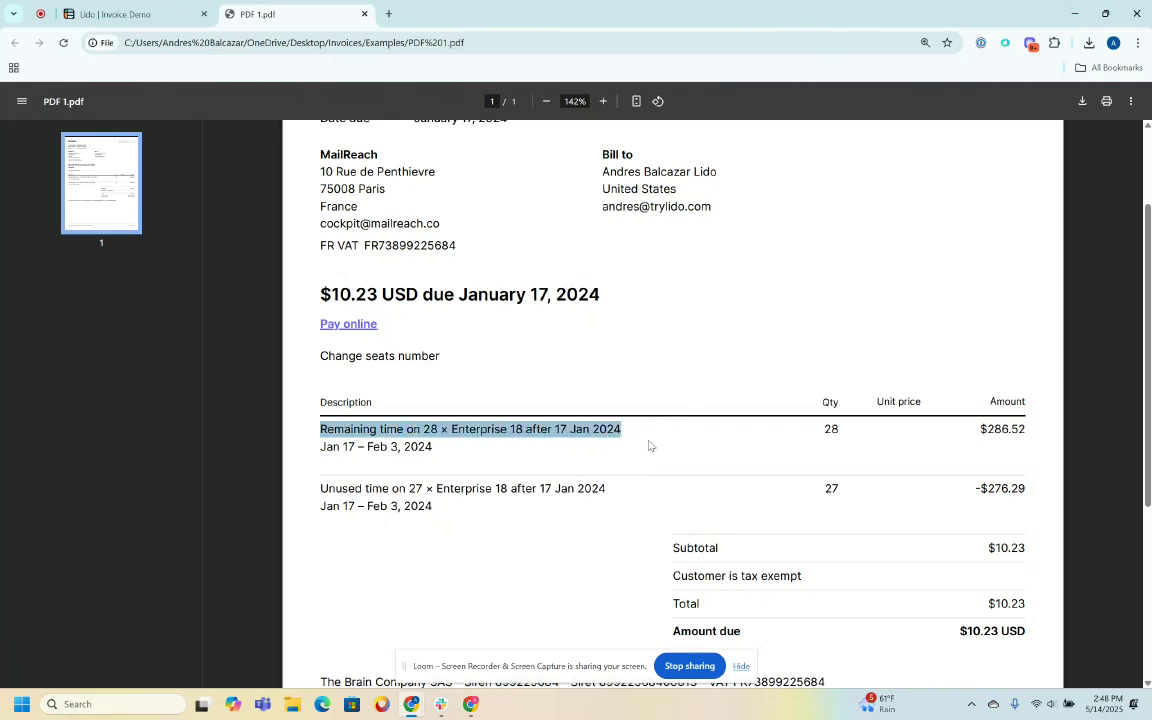
{"action": "left_click", "coordinate": [592, 446]}
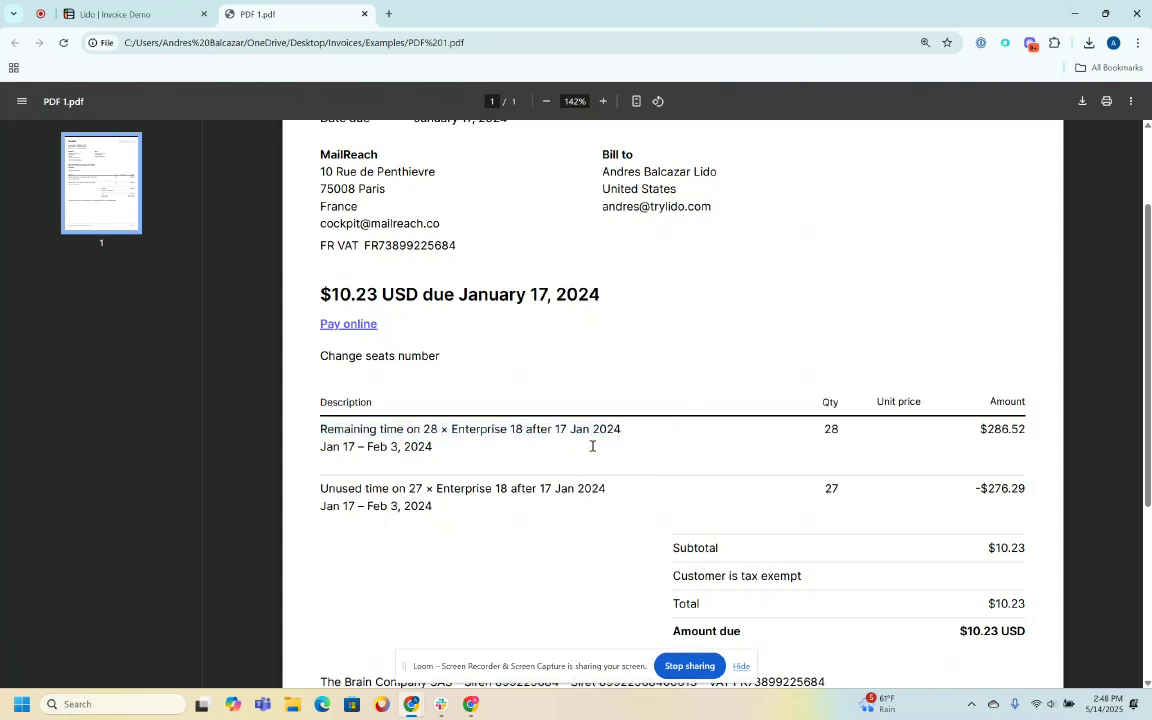
{"action": "left_click_drag", "start_coordinate": [978, 429], "coordinate": [1026, 430]}
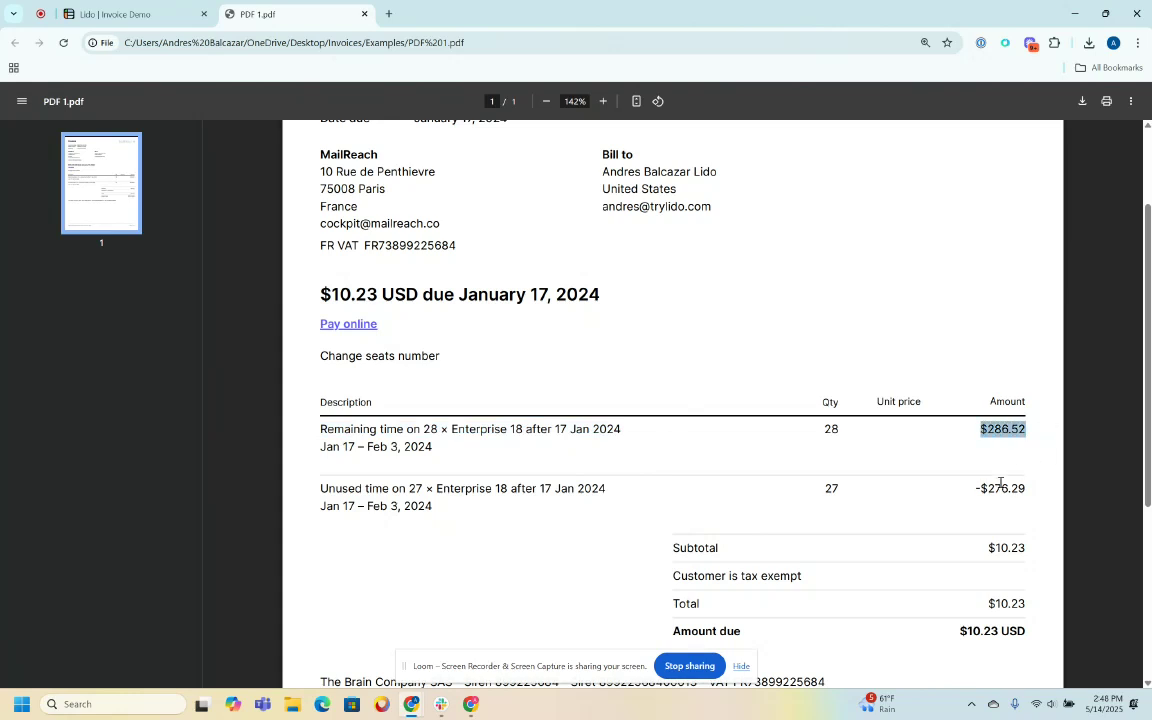
- Highlight the invoice number and the vendor name MailReach on the invoice
{"action": "scroll", "coordinate": [975, 480], "scroll_direction": "up", "scroll_amount": 2}
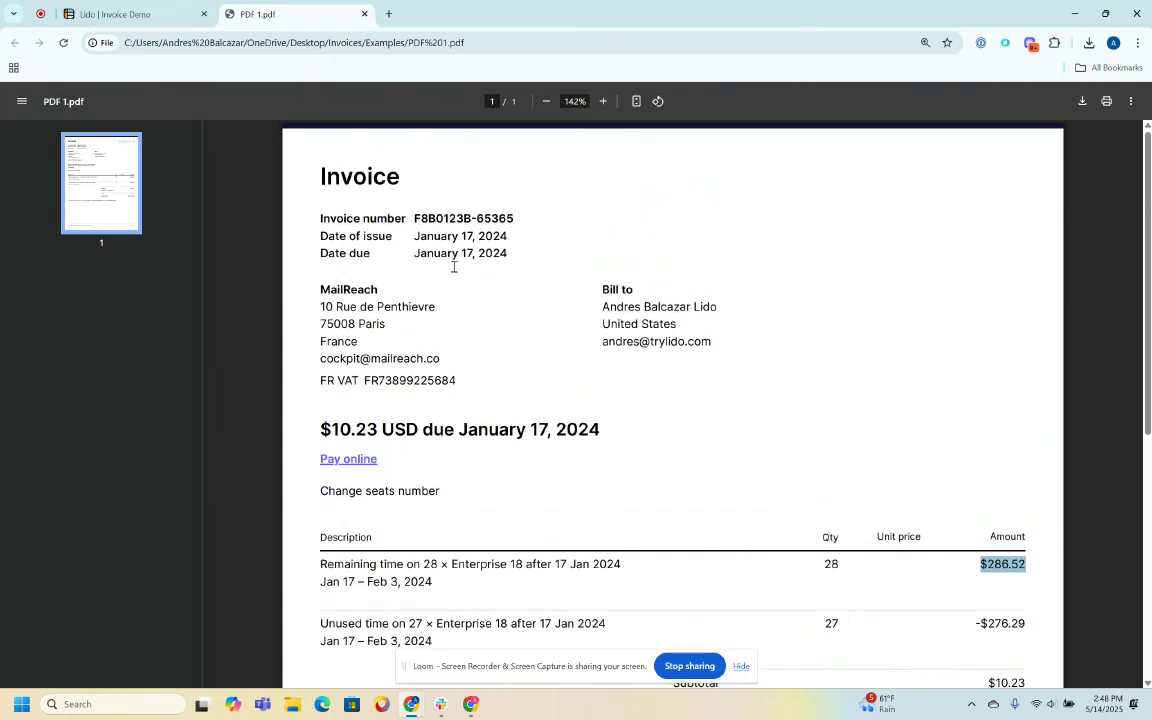
{"action": "left_click_drag", "start_coordinate": [413, 218], "coordinate": [547, 220]}
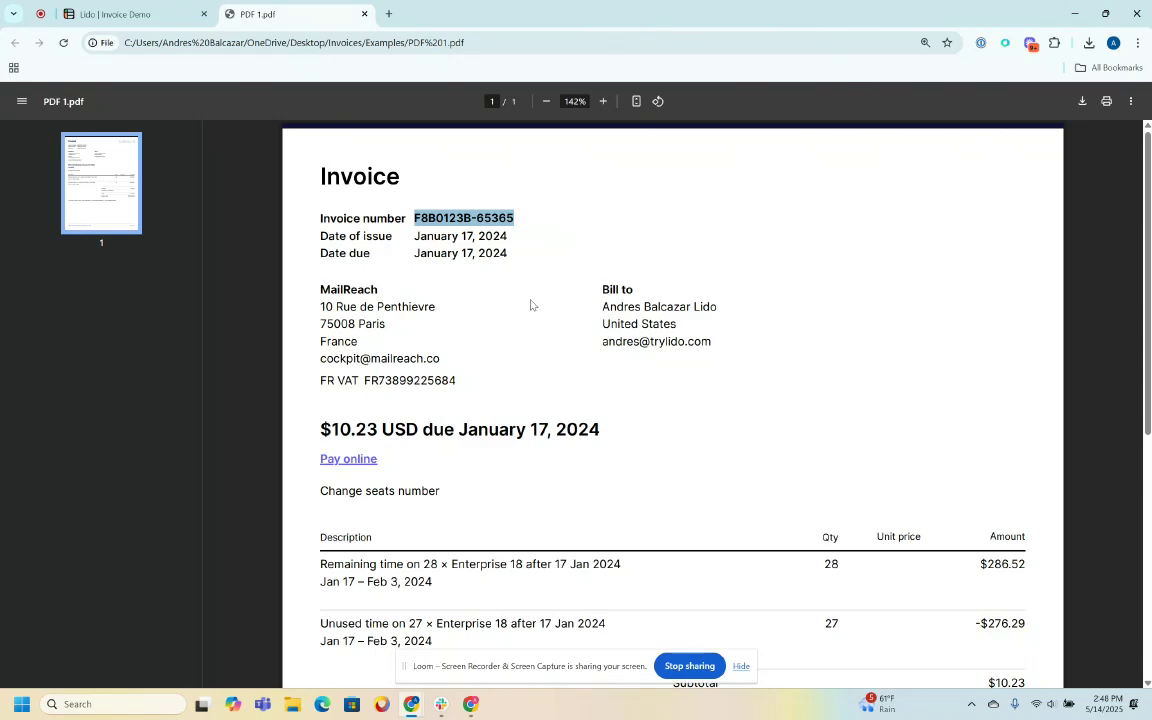
{"action": "scroll", "coordinate": [530, 315], "scroll_direction": "down", "scroll_amount": 2}
{"action": "scroll", "coordinate": [540, 340], "scroll_direction": "down", "scroll_amount": 1}
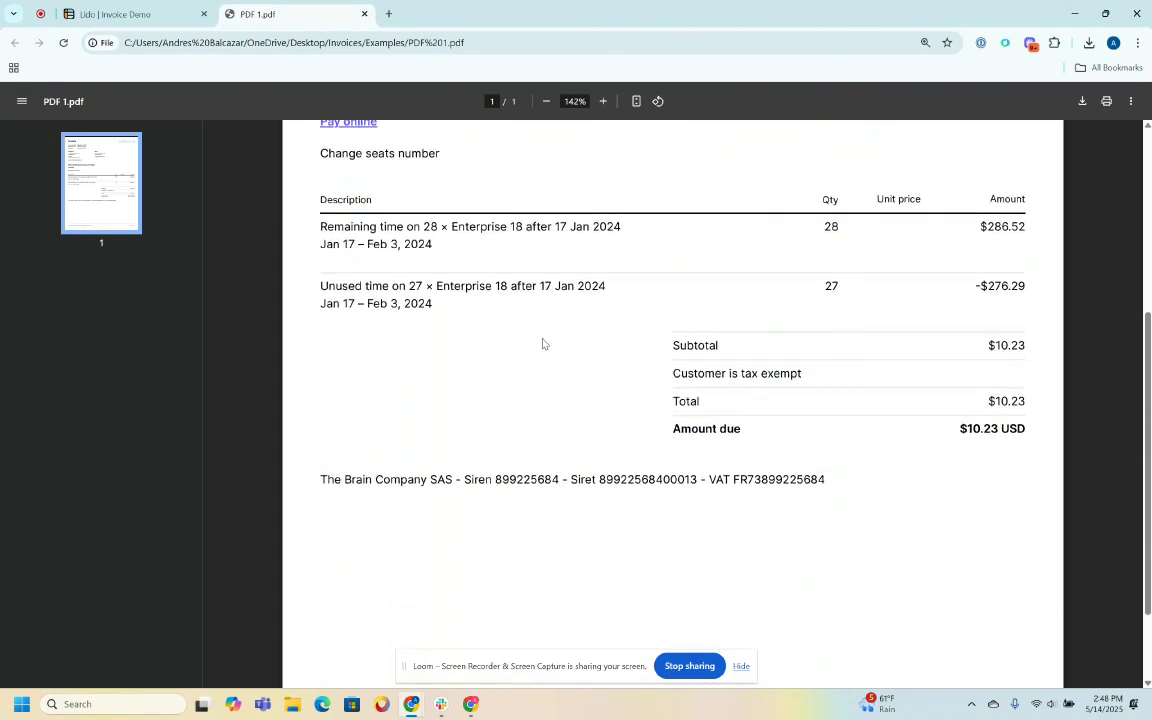
{"action": "scroll", "coordinate": [537, 326], "scroll_direction": "up", "scroll_amount": 3}
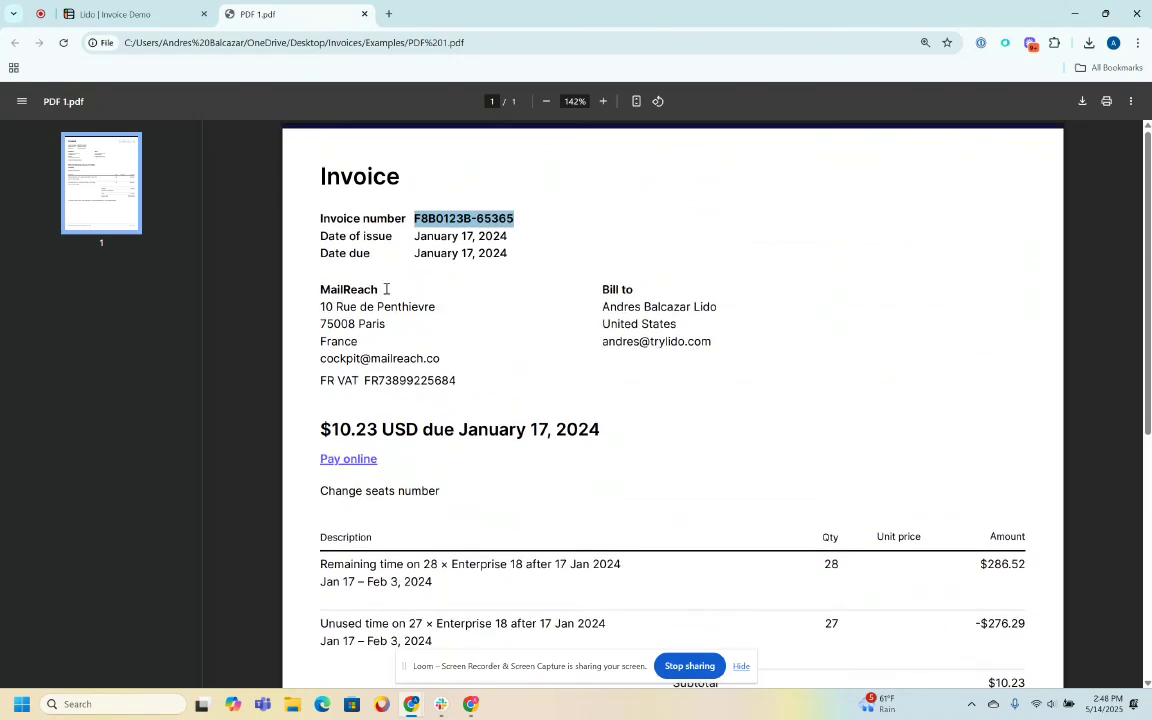
{"action": "left_click_drag", "start_coordinate": [377, 290], "coordinate": [319, 290]}
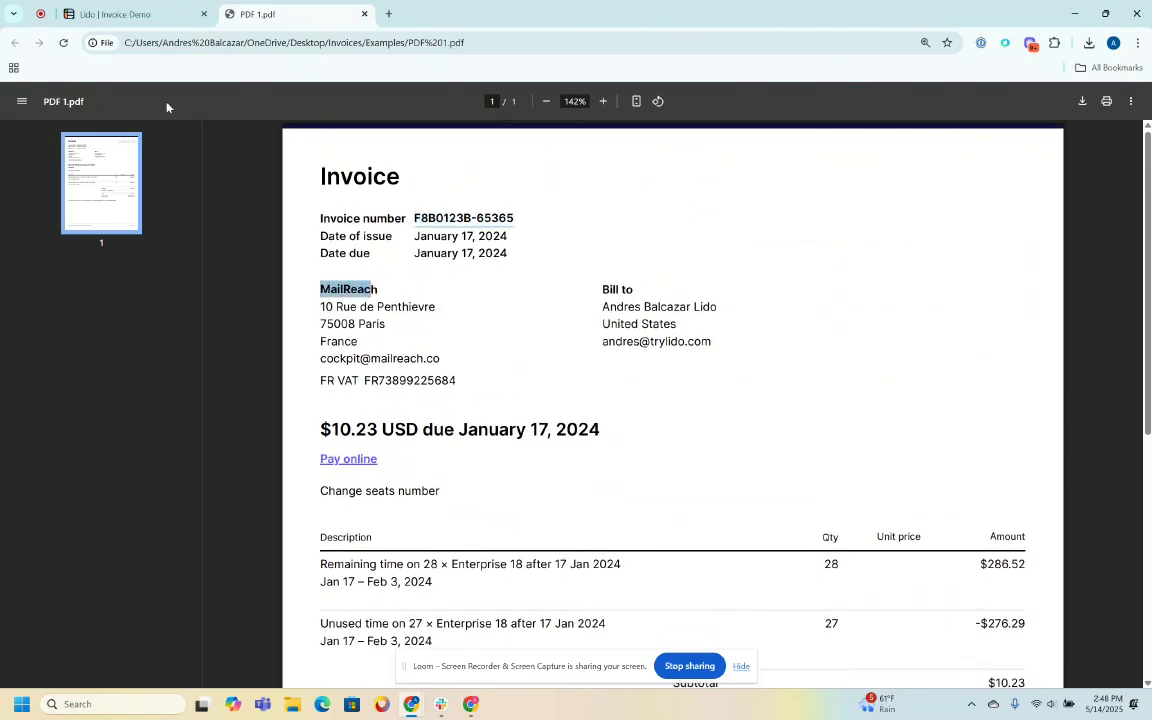
- Back in Lido, select cell H2 and raise the Extract Data panel to show Columns and Extra Instructions
{"action": "left_click", "coordinate": [115, 14]}
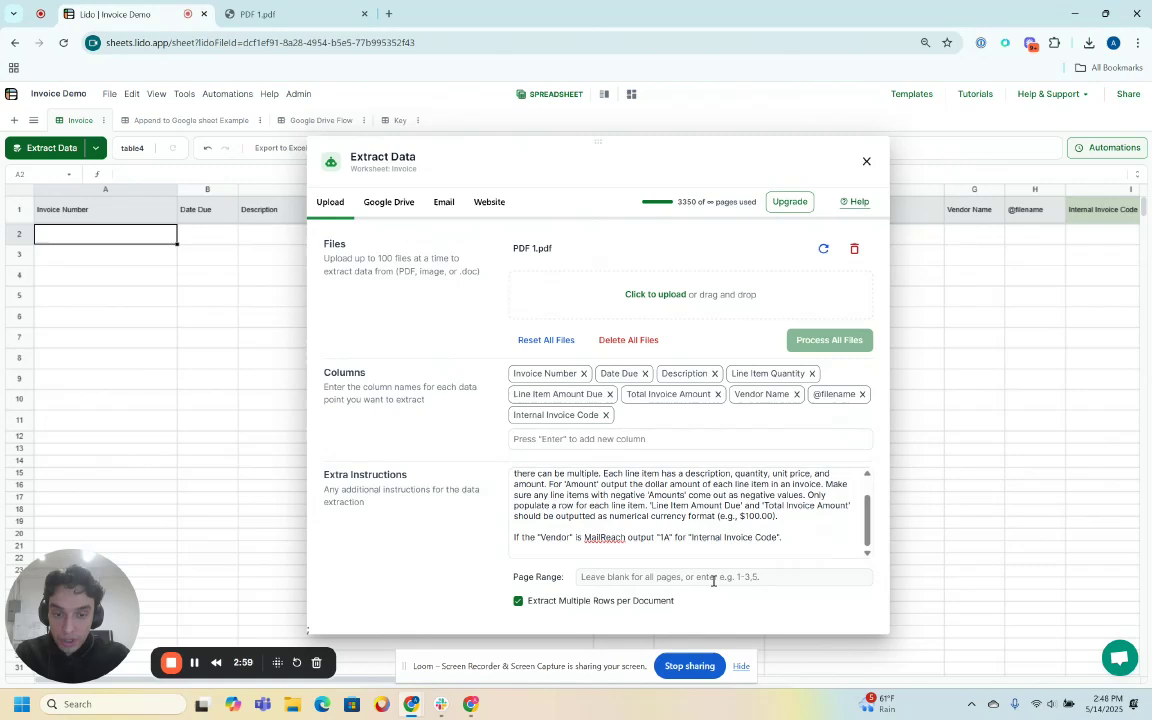
{"action": "left_click_drag", "start_coordinate": [797, 540], "coordinate": [506, 540]}
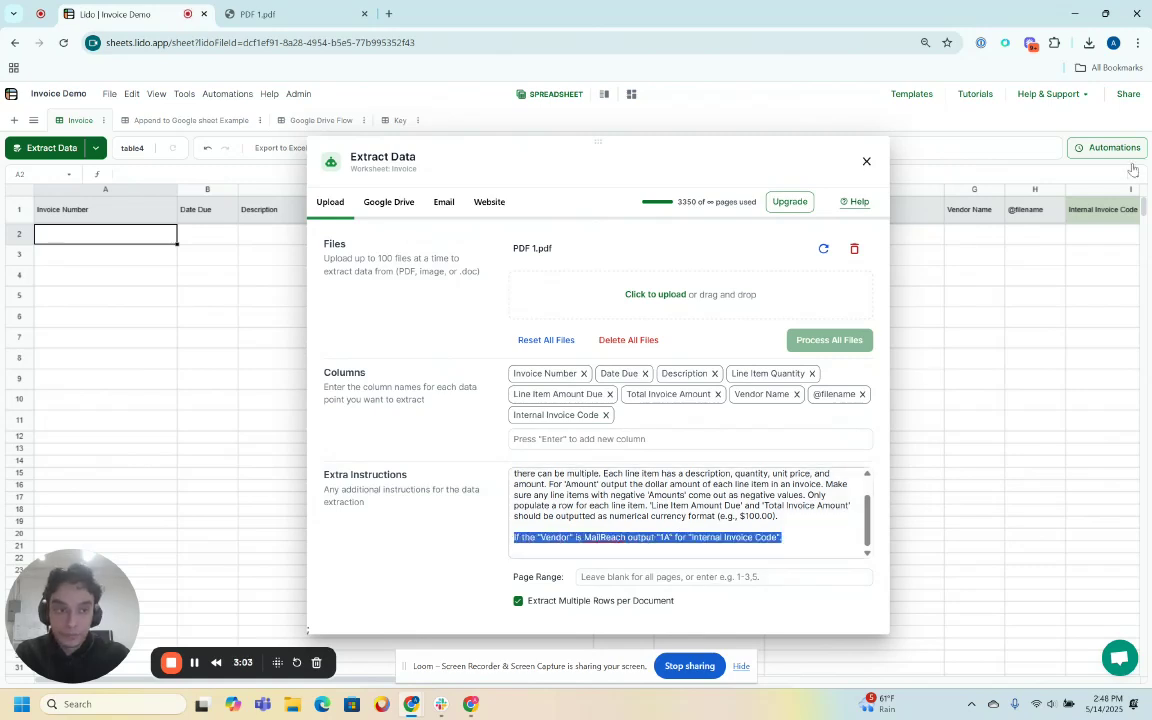
{"action": "left_click", "coordinate": [648, 156]}
{"action": "left_click_drag", "start_coordinate": [648, 156], "coordinate": [675, 413]}
{"action": "left_click", "coordinate": [1099, 235]}
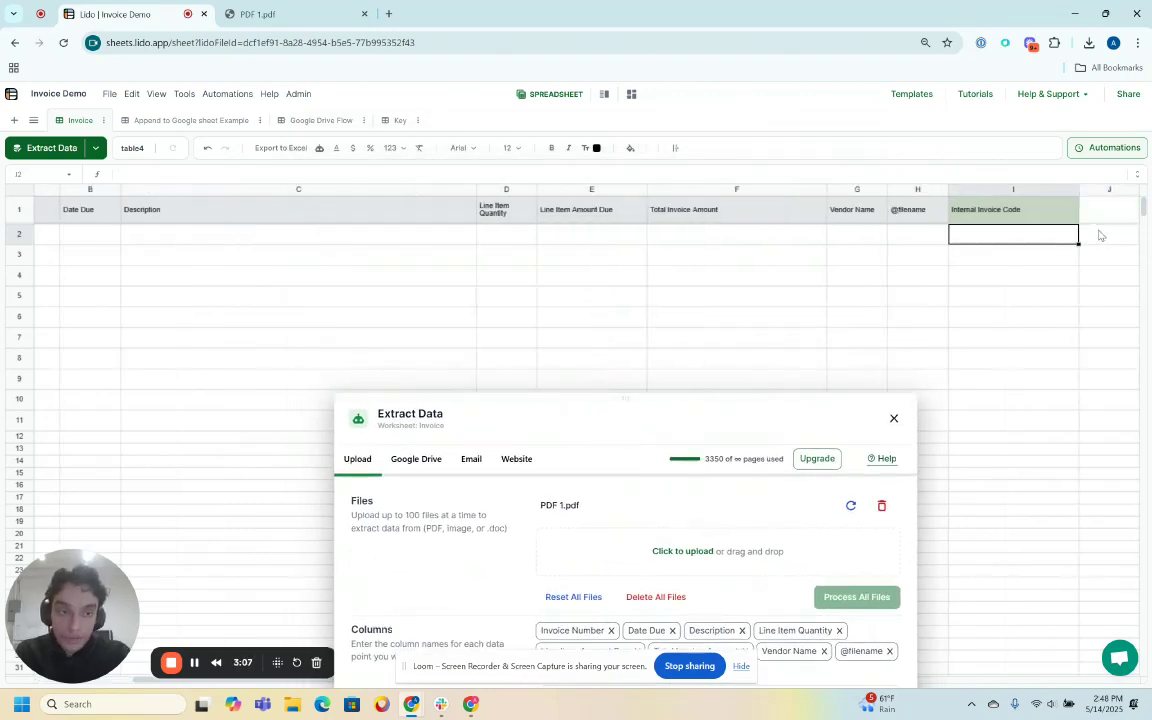
{"action": "key", "text": "shift+Down"}
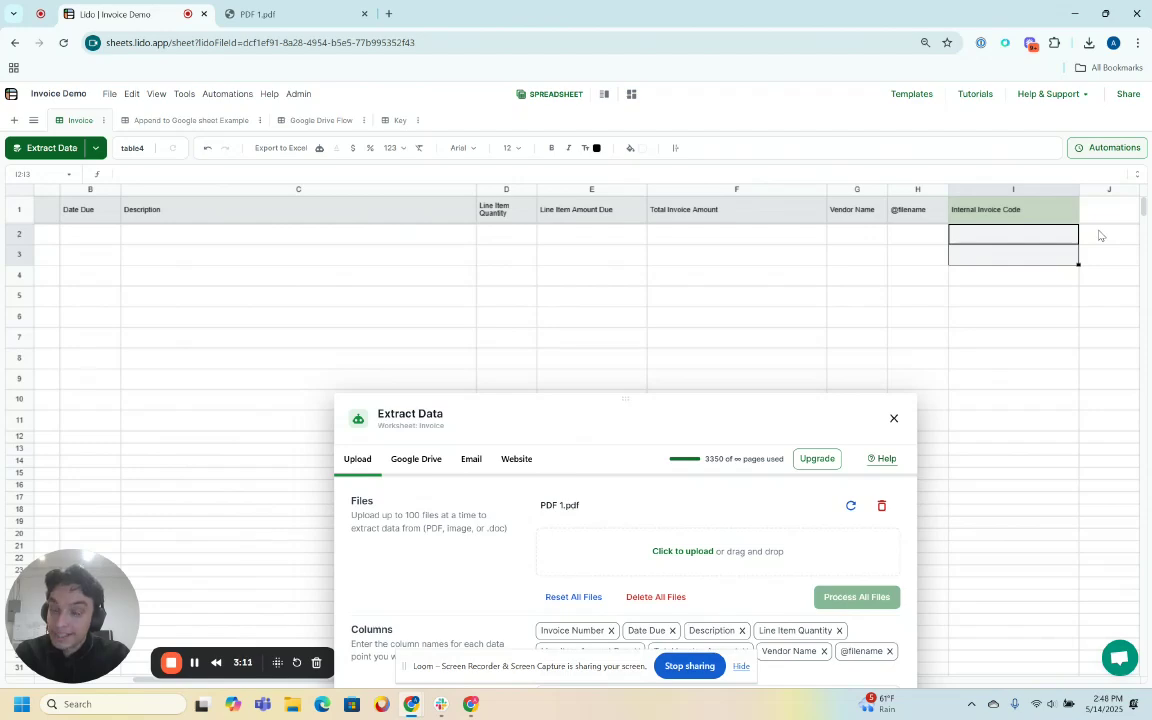
{"action": "key", "text": "Left"}
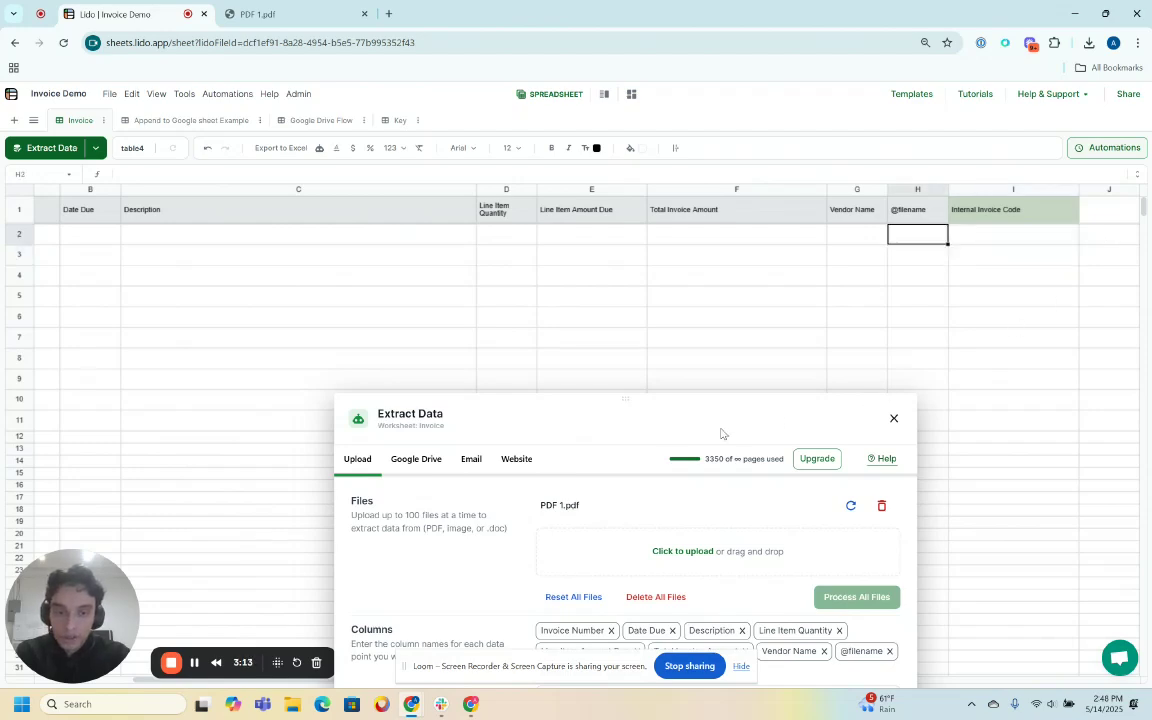
{"action": "left_click_drag", "start_coordinate": [648, 398], "coordinate": [663, 257]}
- Extract PDF 1.pdf, filling rows 2–3 with MailReach line items $286.52 and -$278.29 coded 1A
{"action": "left_click", "coordinate": [851, 357]}
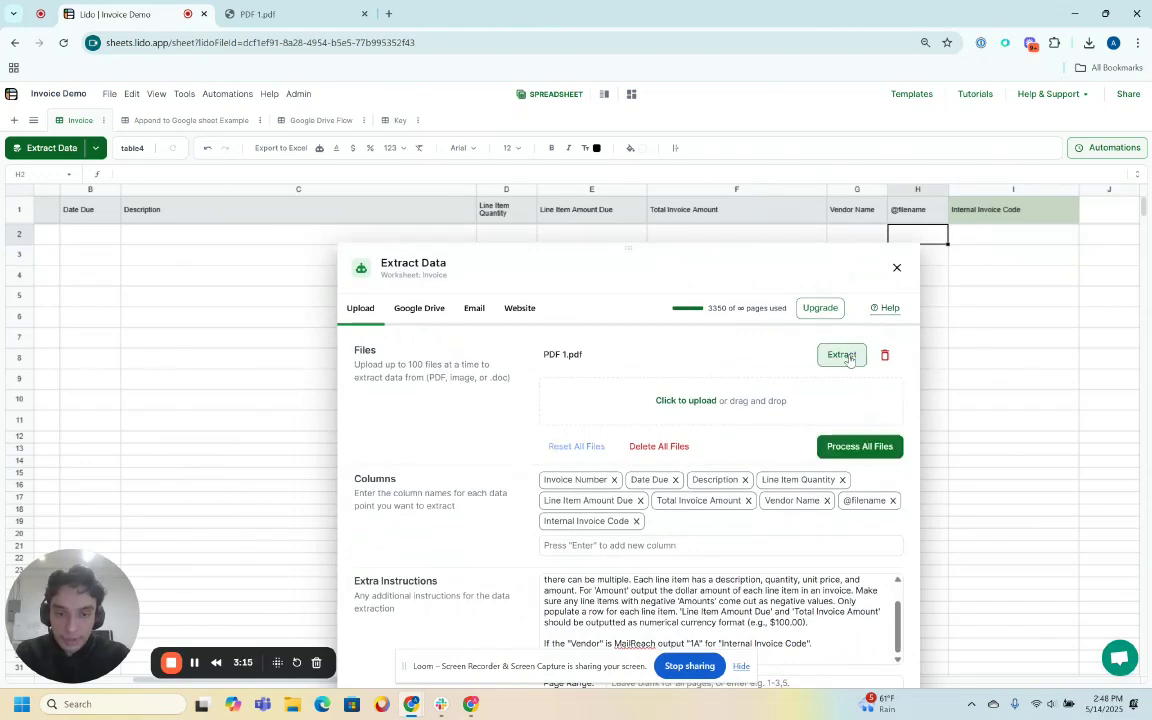
{"action": "left_click", "coordinate": [842, 356]}
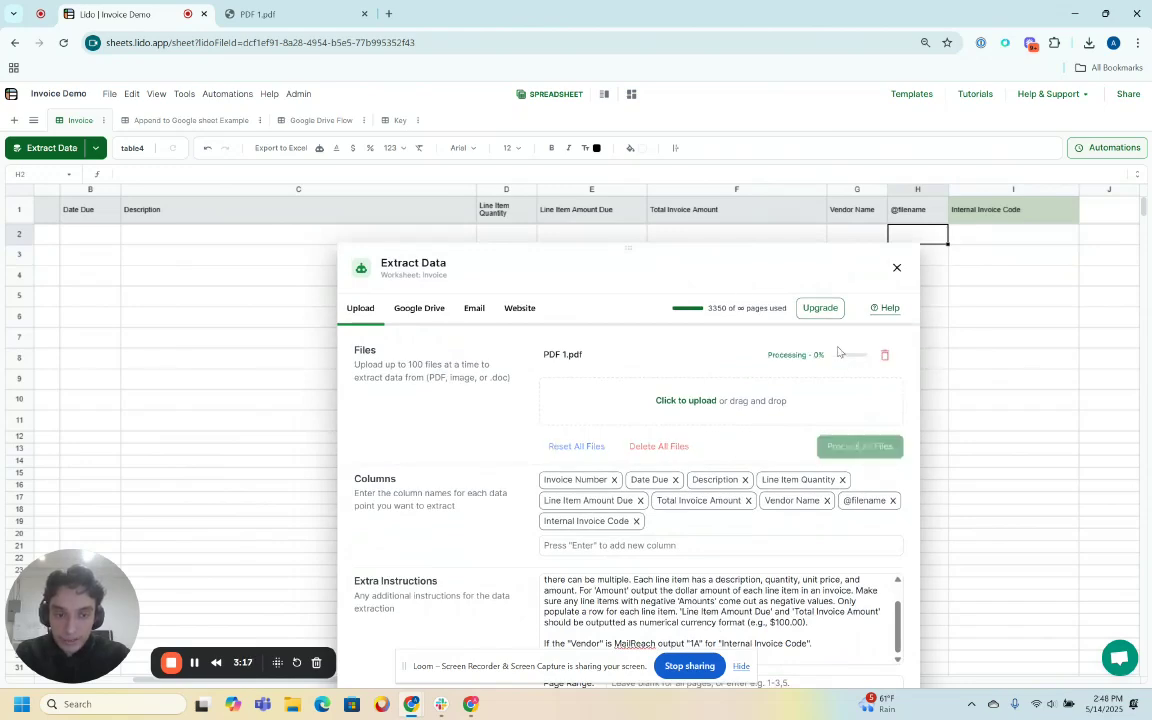
{"action": "left_click_drag", "start_coordinate": [647, 247], "coordinate": [619, 312]}
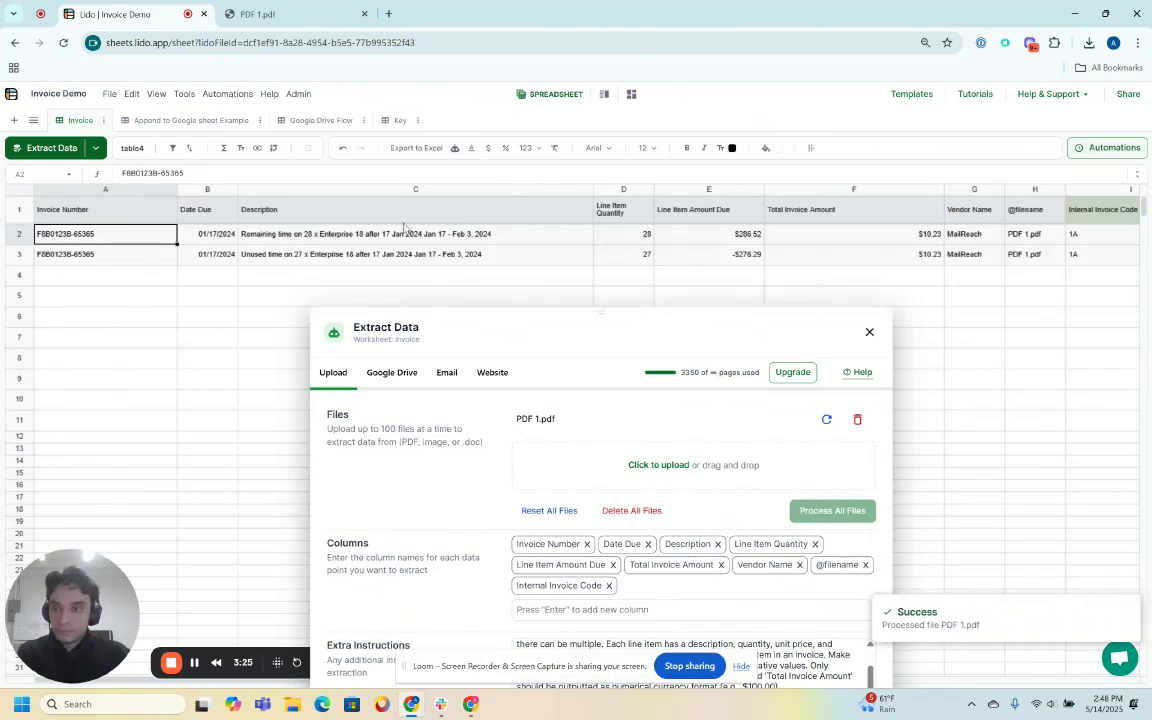
{"action": "key", "text": "Right"}
{"action": "key", "text": "Right"}
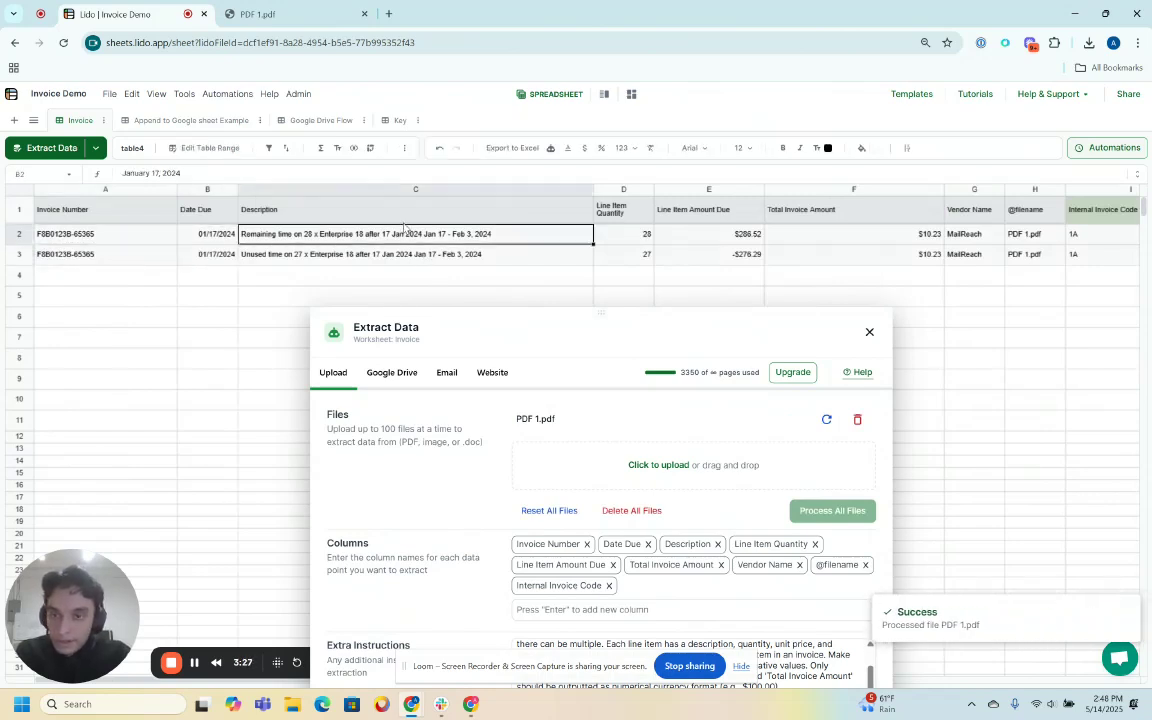
{"action": "key", "text": "Down"}
{"action": "key", "text": "Right"}
{"action": "key", "text": "Right"}
{"action": "key", "text": "Right"}
{"action": "key", "text": "Right"}
{"action": "key", "text": "Right"}
{"action": "key", "text": "Right"}
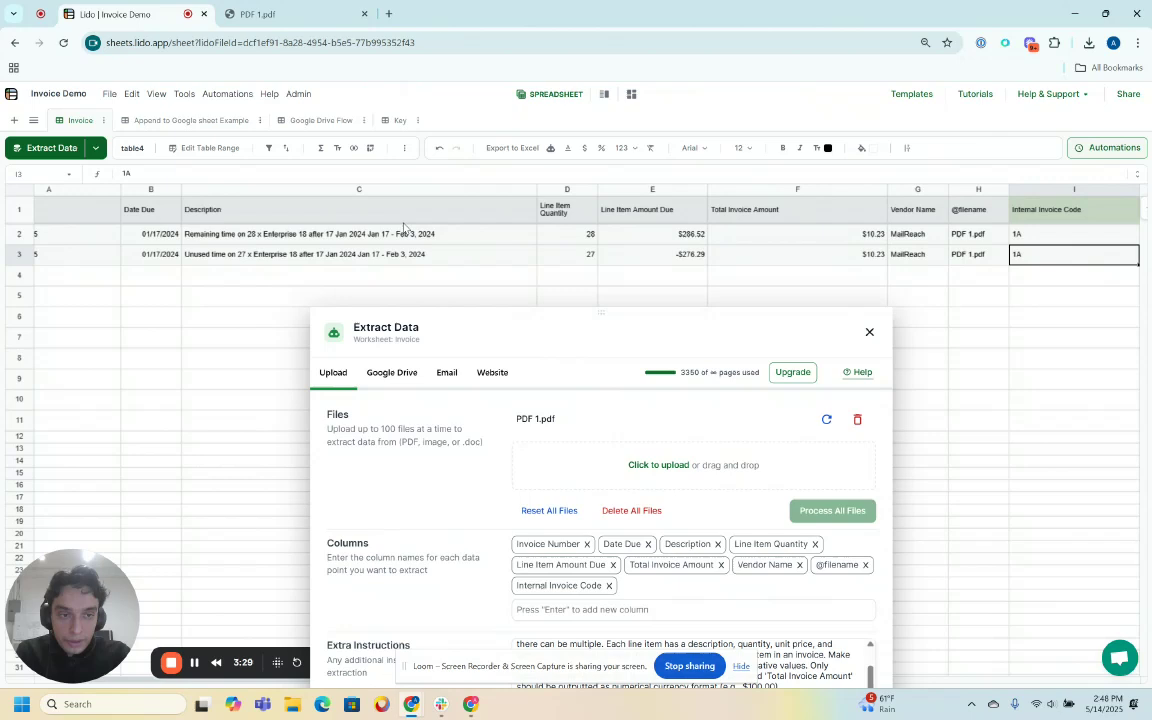
{"action": "key", "text": "Up"}
{"action": "key", "text": "Left"}
{"action": "key", "text": "Left"}
{"action": "key", "text": "Right"}
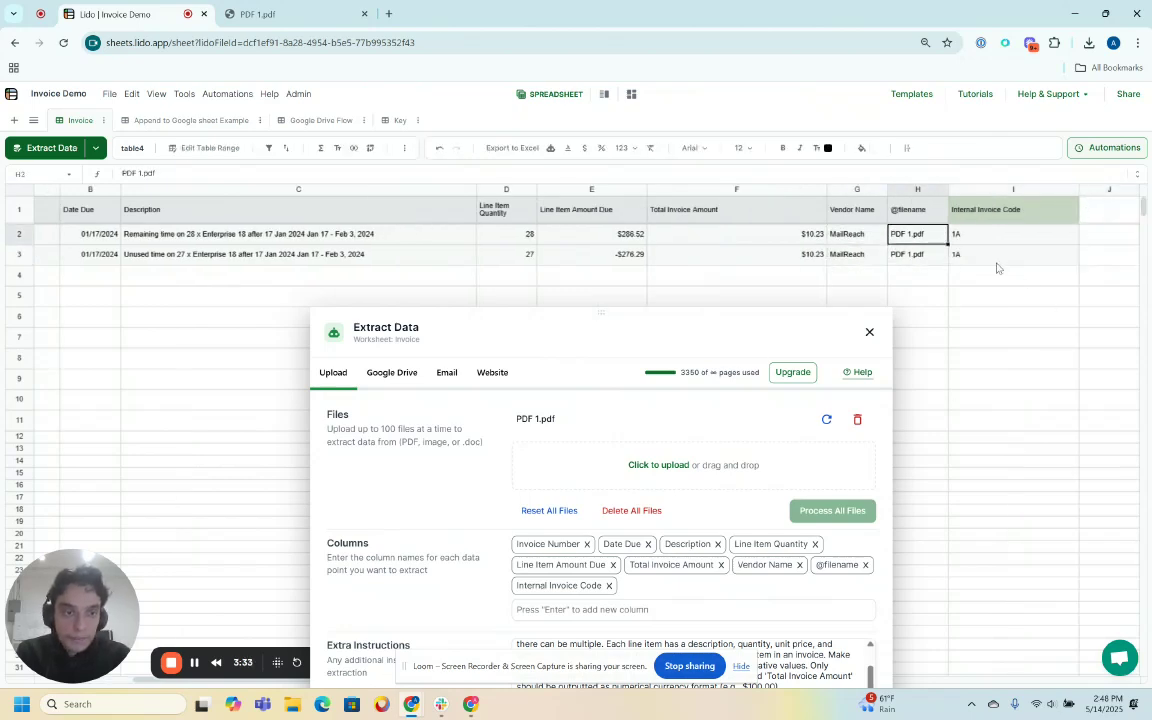
{"action": "double_click", "coordinate": [901, 214]}
{"action": "double_click", "coordinate": [906, 205]}
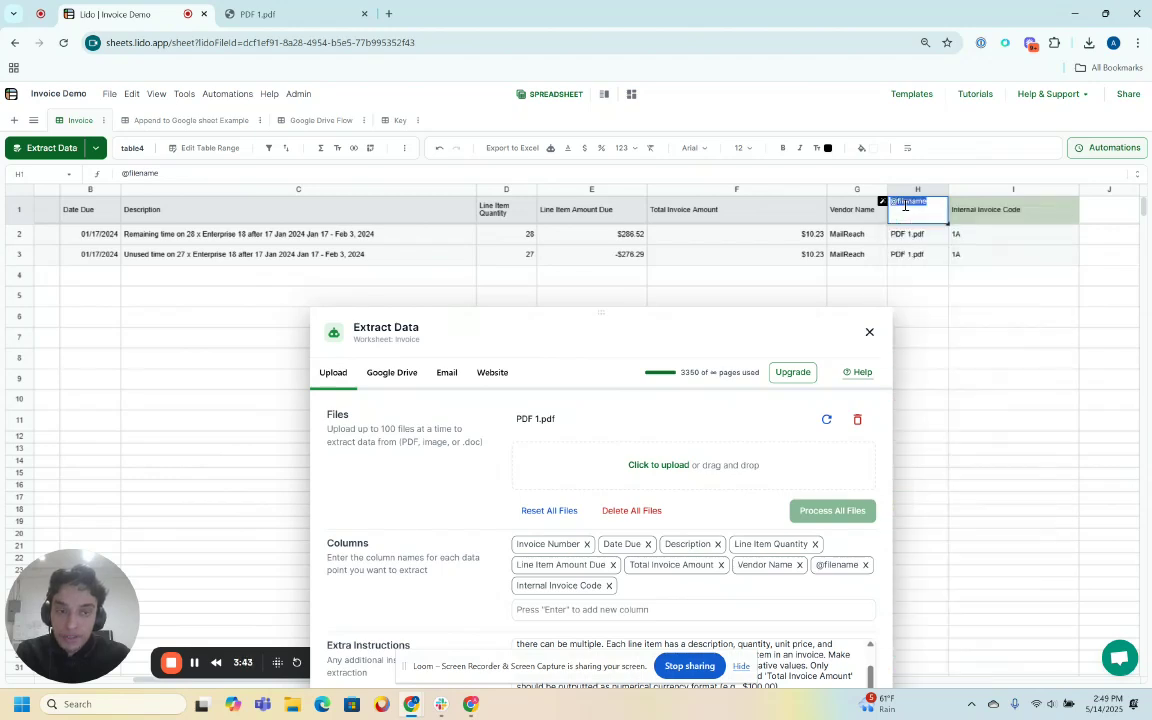
{"action": "type", "text": "@filename"}
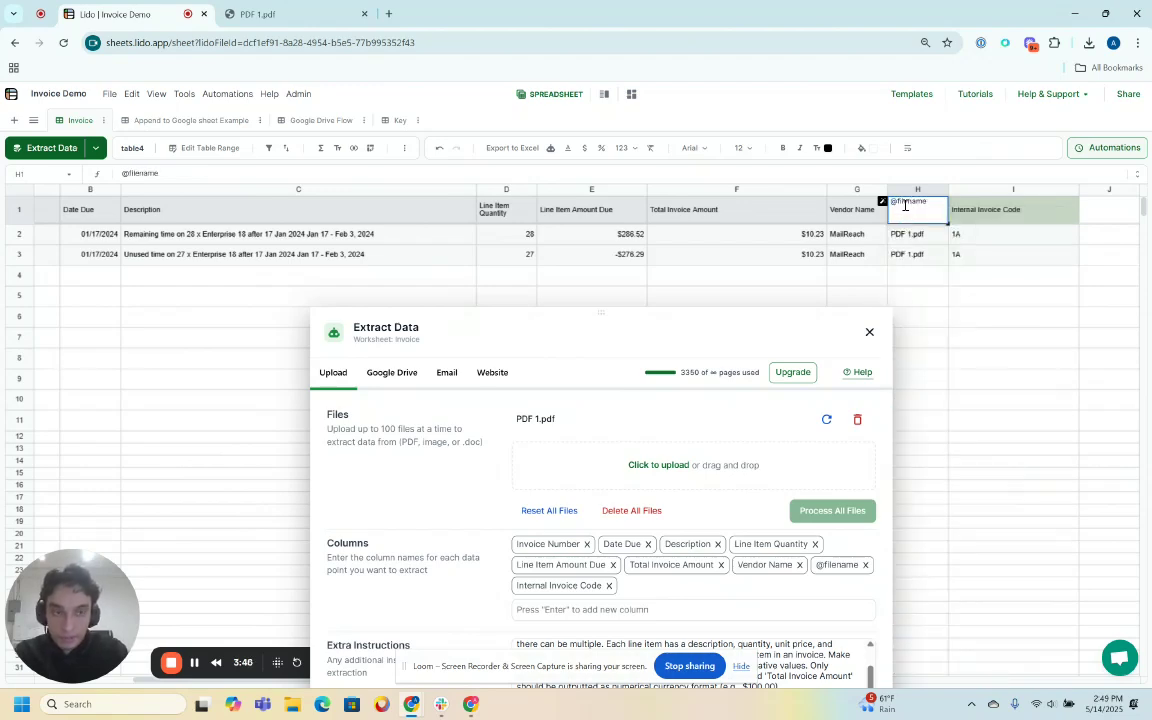
{"action": "key", "text": "Return"}
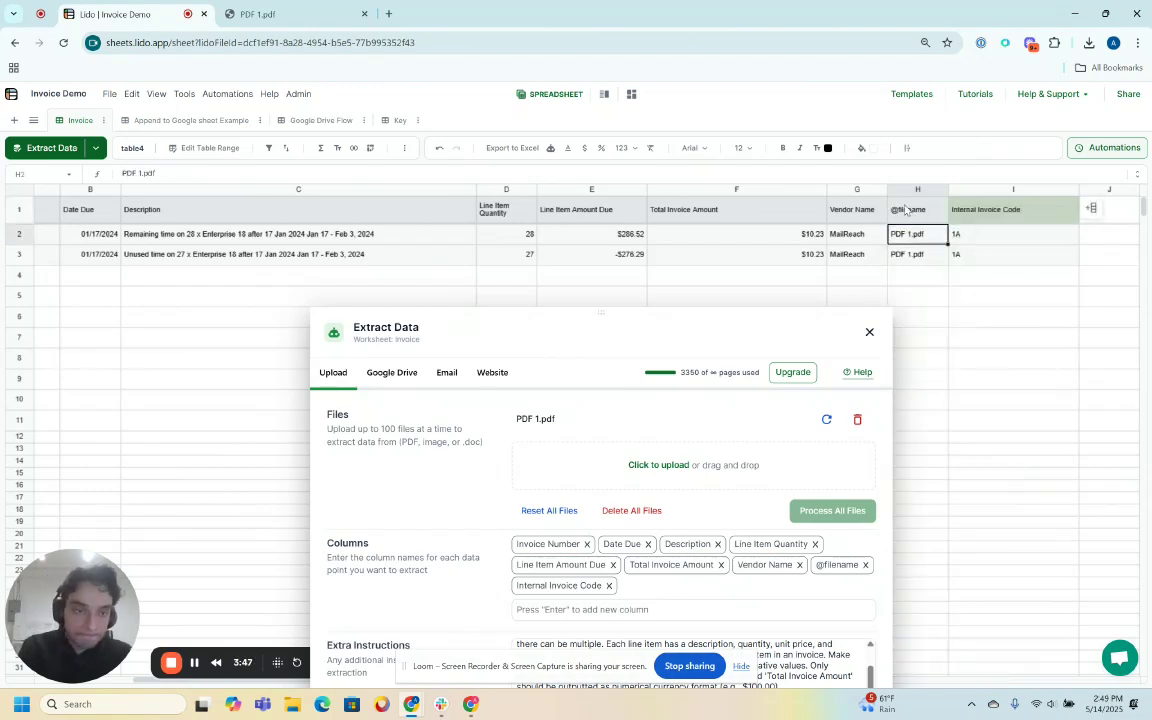
{"action": "scroll", "coordinate": [700, 450], "scroll_direction": "down", "scroll_amount": 2}
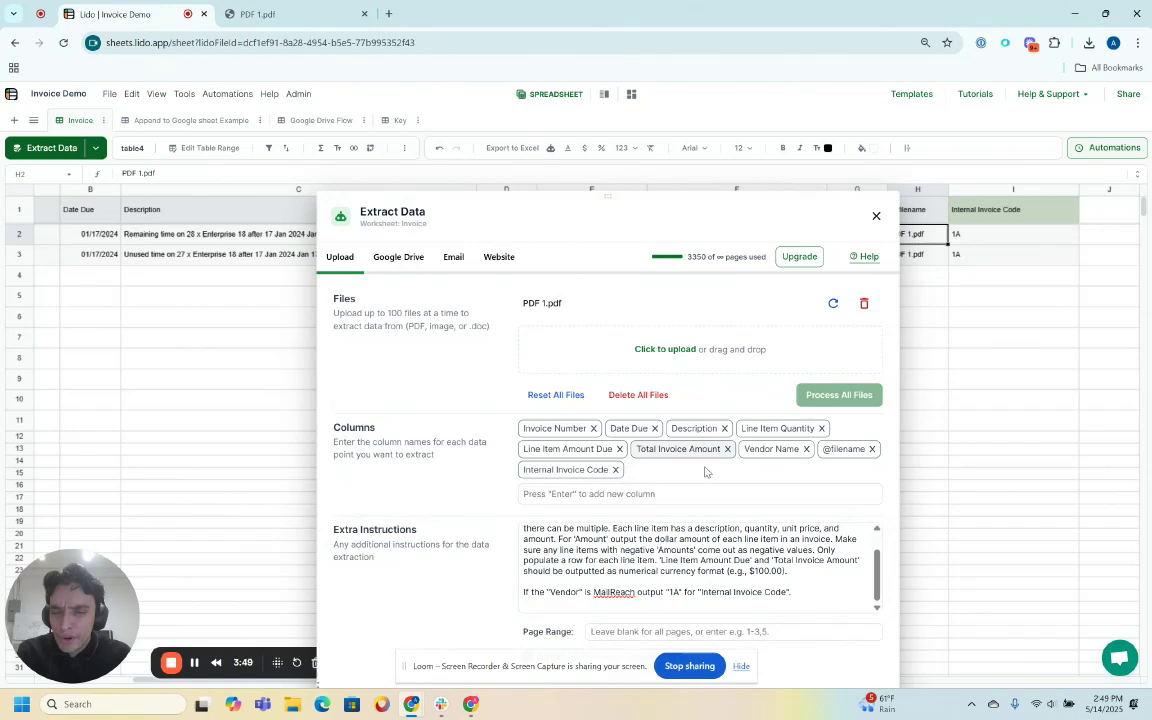
{"action": "left_click", "coordinate": [661, 493]}
{"action": "type", "text": "@filename"}
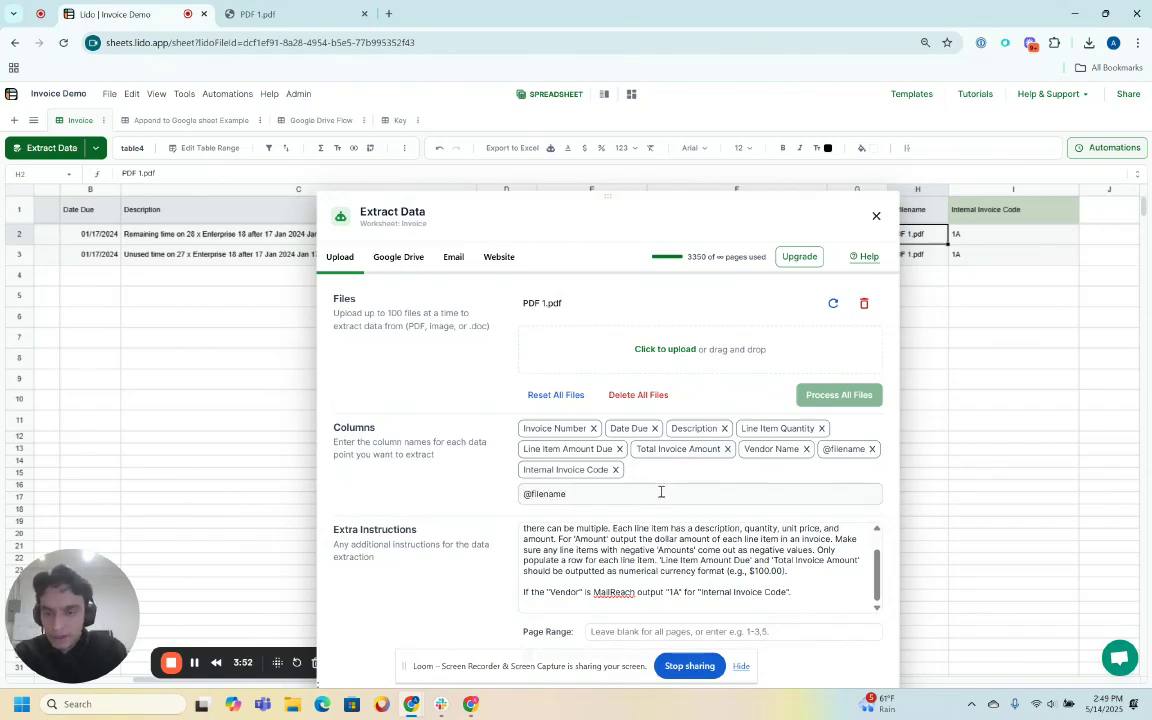
{"action": "key", "text": "Return"}
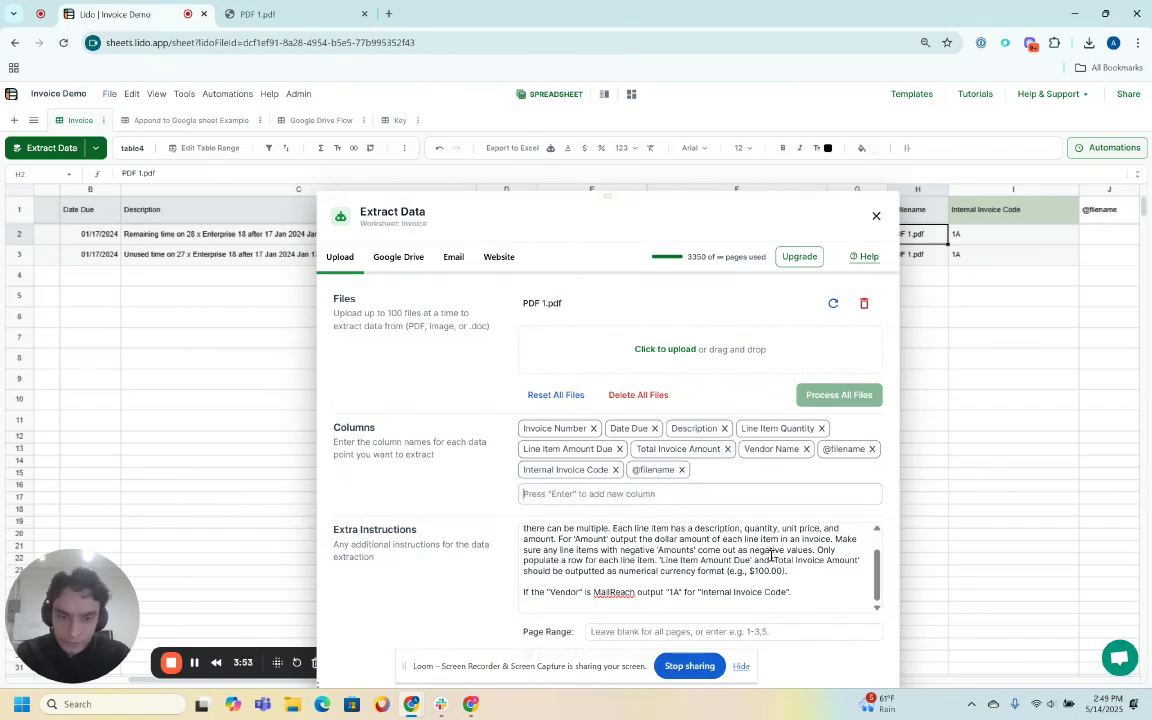
{"action": "left_click", "coordinate": [683, 471]}
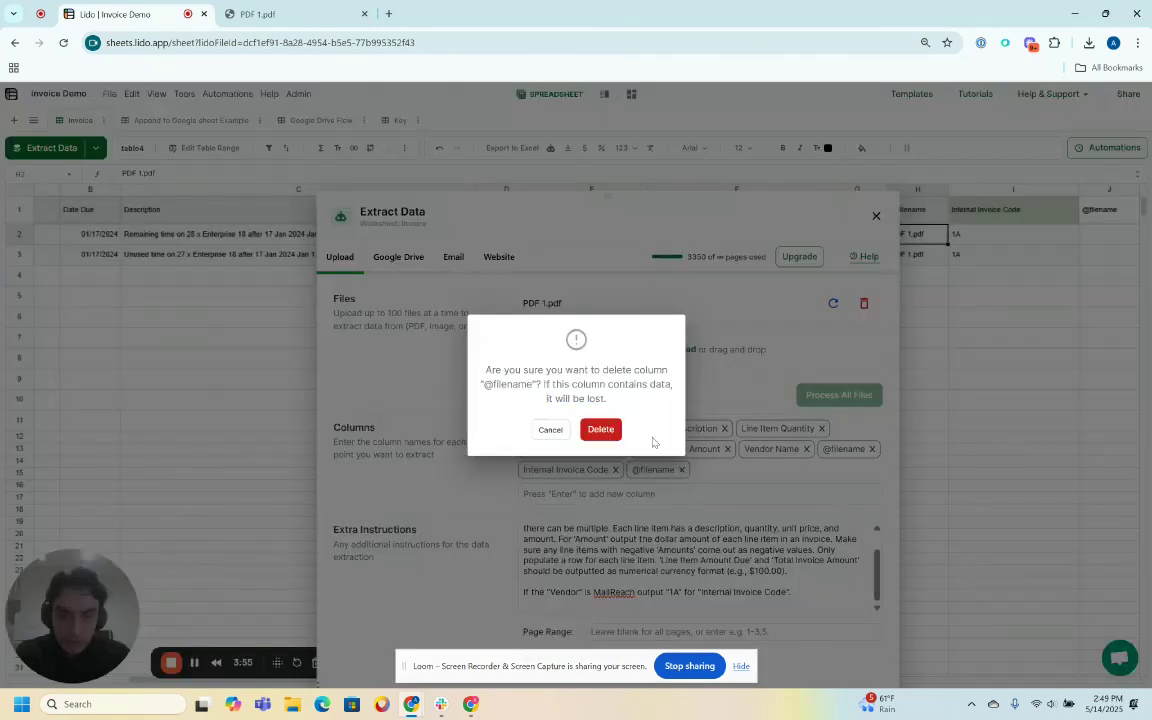
{"action": "left_click", "coordinate": [600, 429]}
{"action": "left_click_drag", "start_coordinate": [731, 198], "coordinate": [746, 352]}
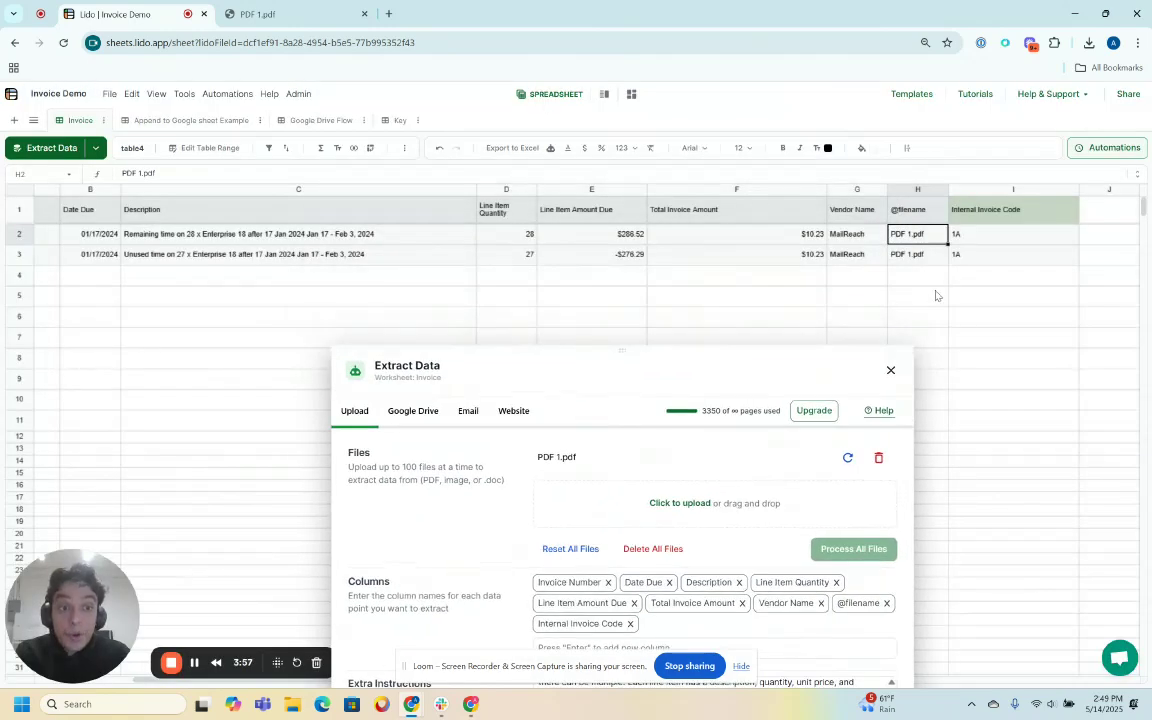
{"action": "left_click", "coordinate": [1000, 239]}
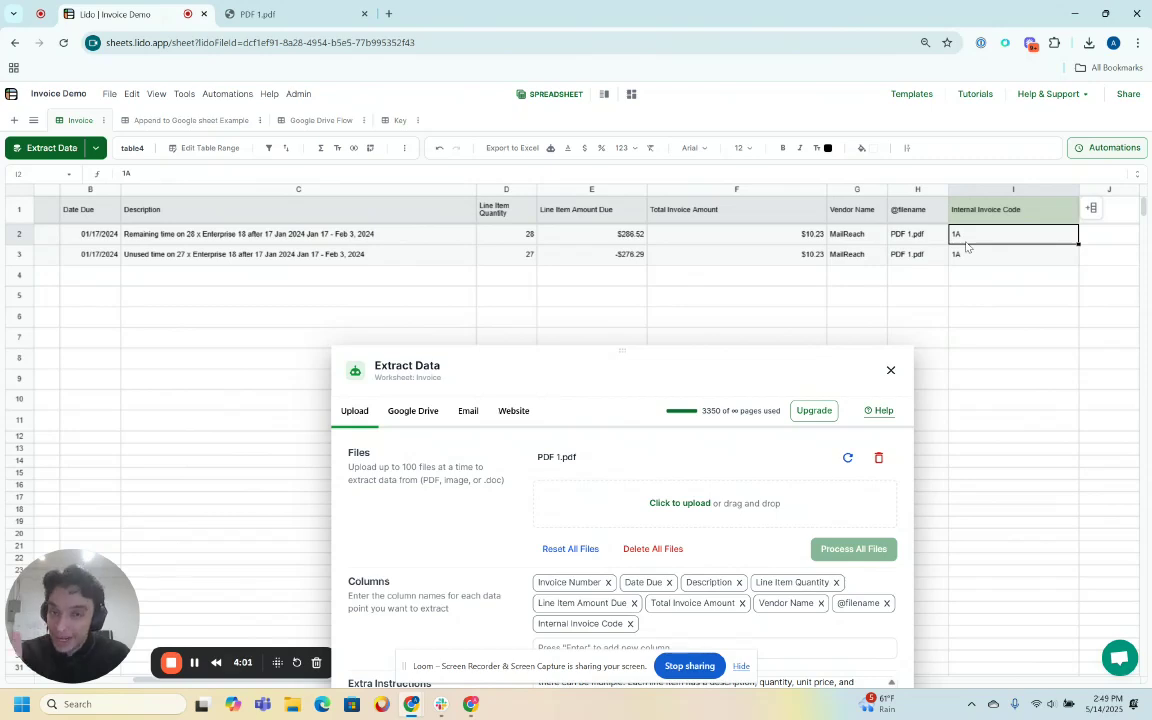
{"action": "left_click", "coordinate": [943, 240]}
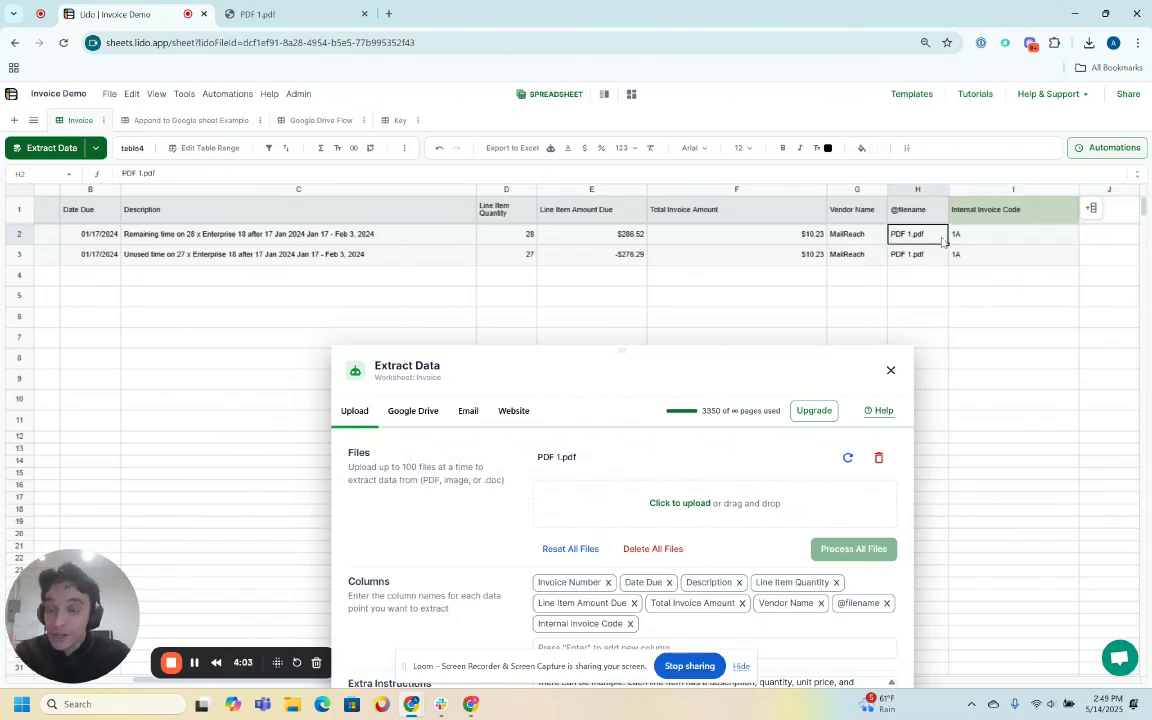
{"action": "left_click", "coordinate": [955, 238]}
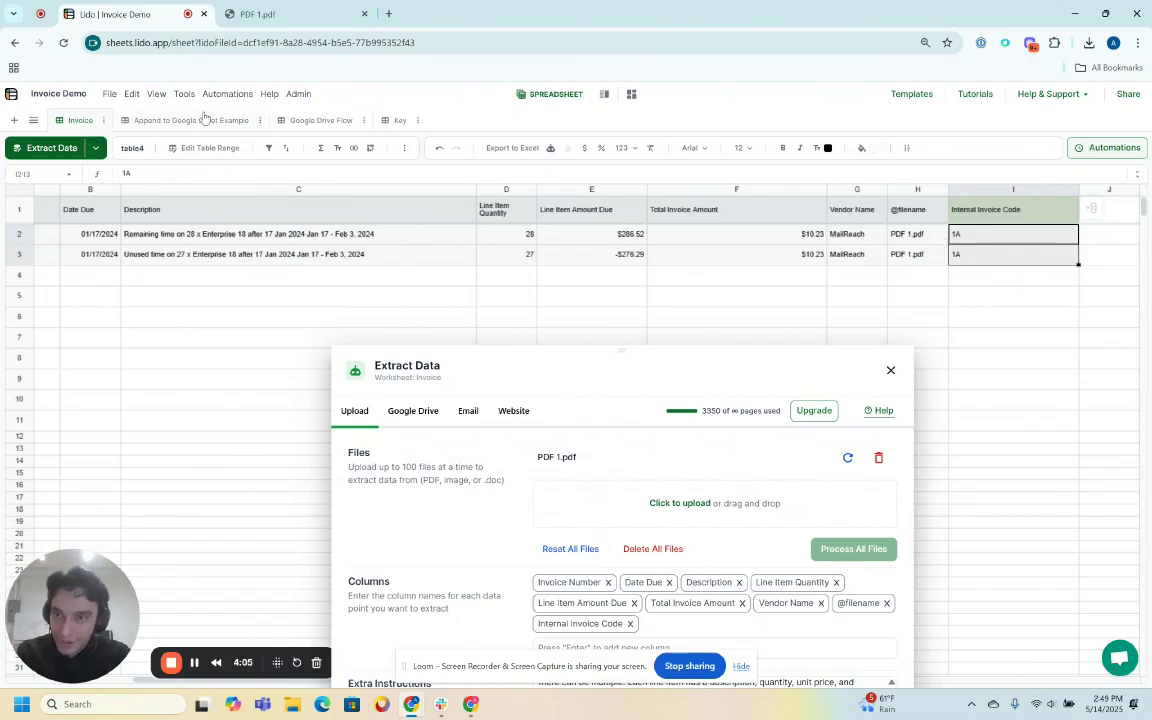
{"action": "left_click", "coordinate": [240, 8]}
{"action": "scroll", "coordinate": [332, 470], "scroll_direction": "down", "scroll_amount": 2}
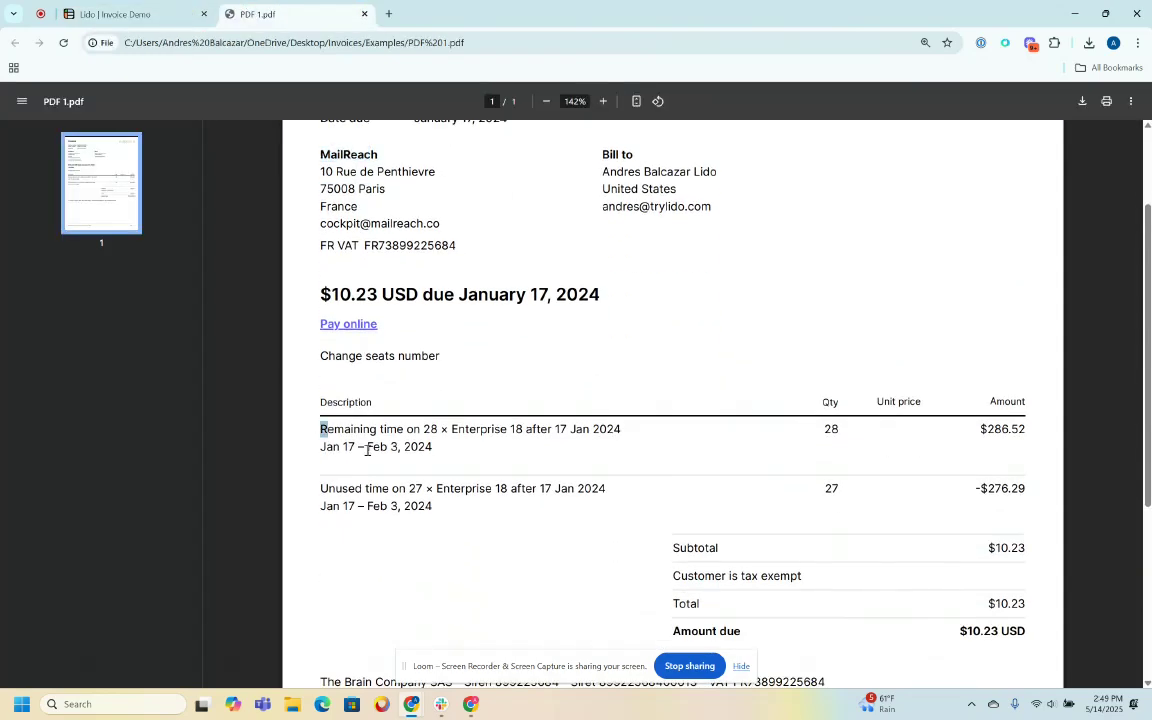
{"action": "left_click_drag", "start_coordinate": [320, 429], "coordinate": [488, 541]}
{"action": "scroll", "coordinate": [488, 541], "scroll_direction": "up", "scroll_amount": 2}
{"action": "left_click_drag", "start_coordinate": [318, 284], "coordinate": [411, 307]}
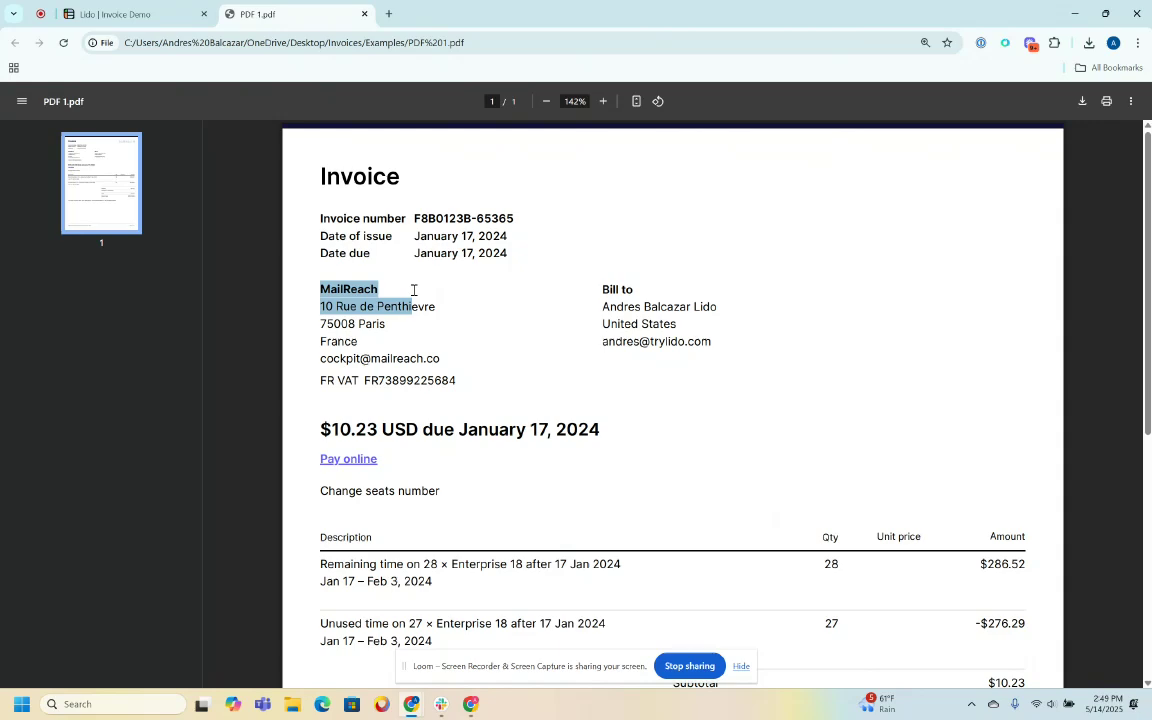
{"action": "left_click", "coordinate": [118, 14]}
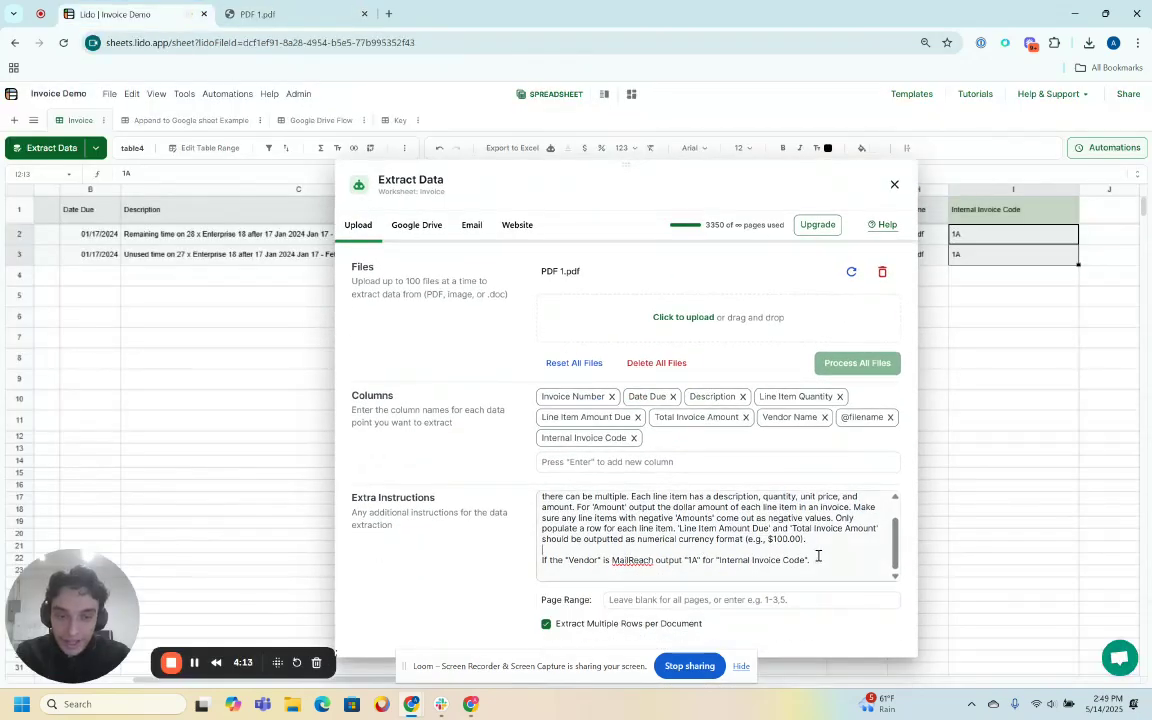
{"action": "left_click_drag", "start_coordinate": [542, 549], "coordinate": [812, 565]}
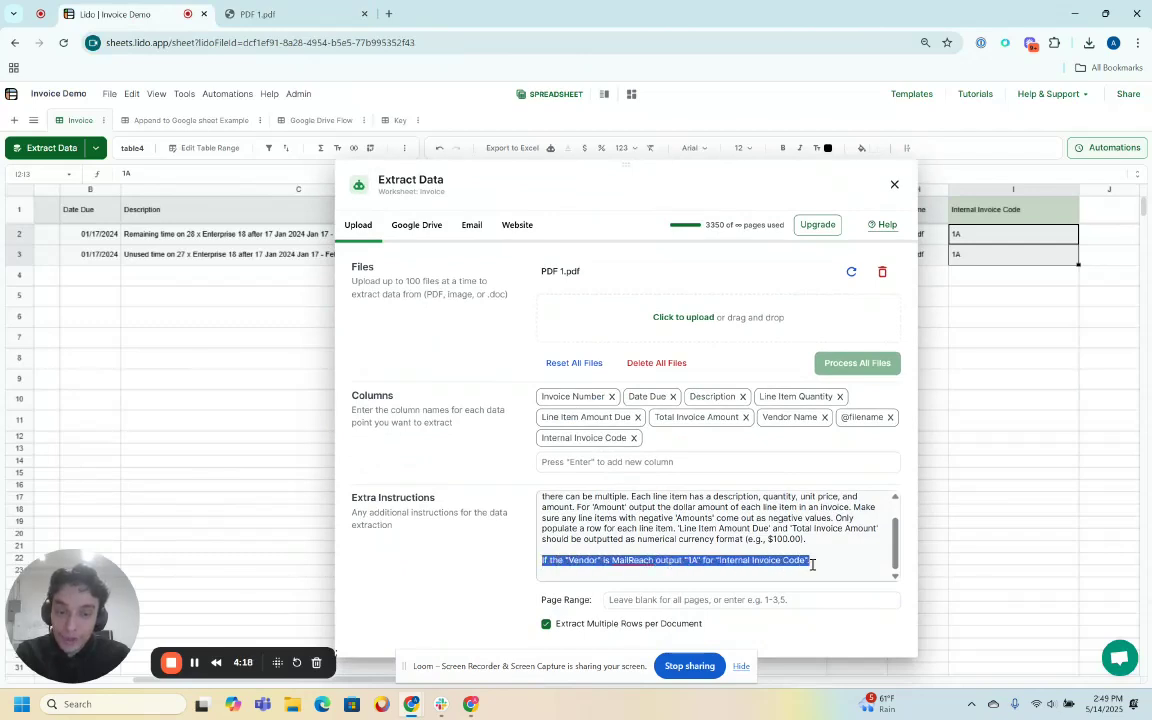